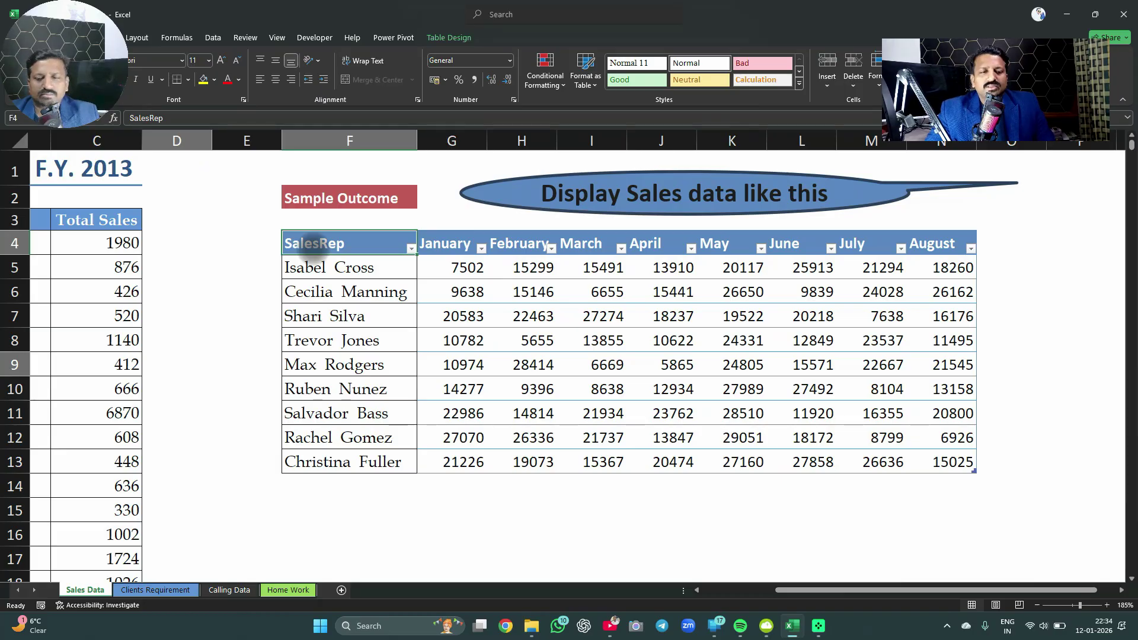
Compare the Date, SalesRep and Total Sales source columns with the month-by-month layout of the Sample Outcome table
{"action": "scroll", "coordinate": [313, 247], "scroll_direction": "left", "scroll_amount": 3}
{"action": "scroll", "coordinate": [313, 248], "scroll_direction": "down", "scroll_amount": 1}
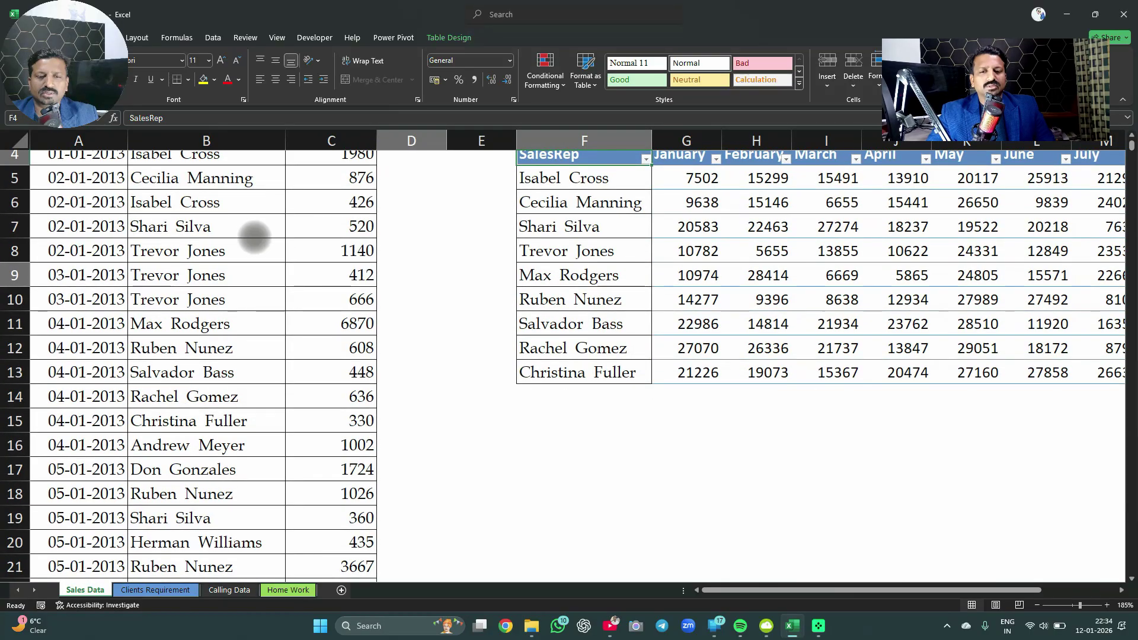
{"action": "scroll", "coordinate": [255, 237], "scroll_direction": "up", "scroll_amount": 2}
{"action": "left_click", "coordinate": [173, 222]}
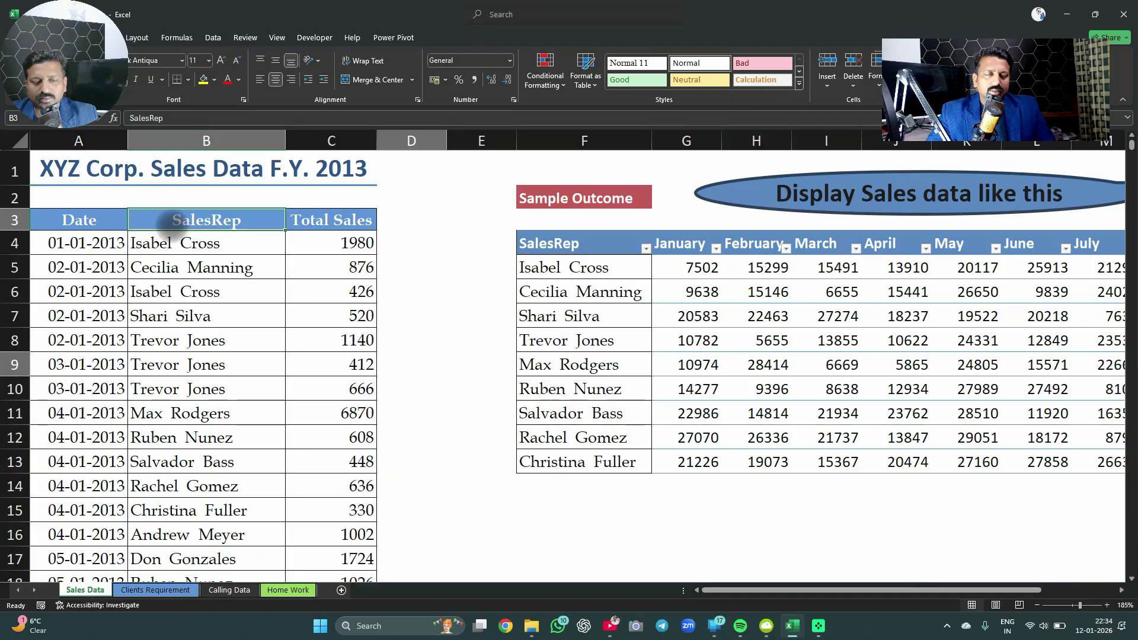
{"action": "scroll", "coordinate": [618, 270], "scroll_direction": "right", "scroll_amount": 3}
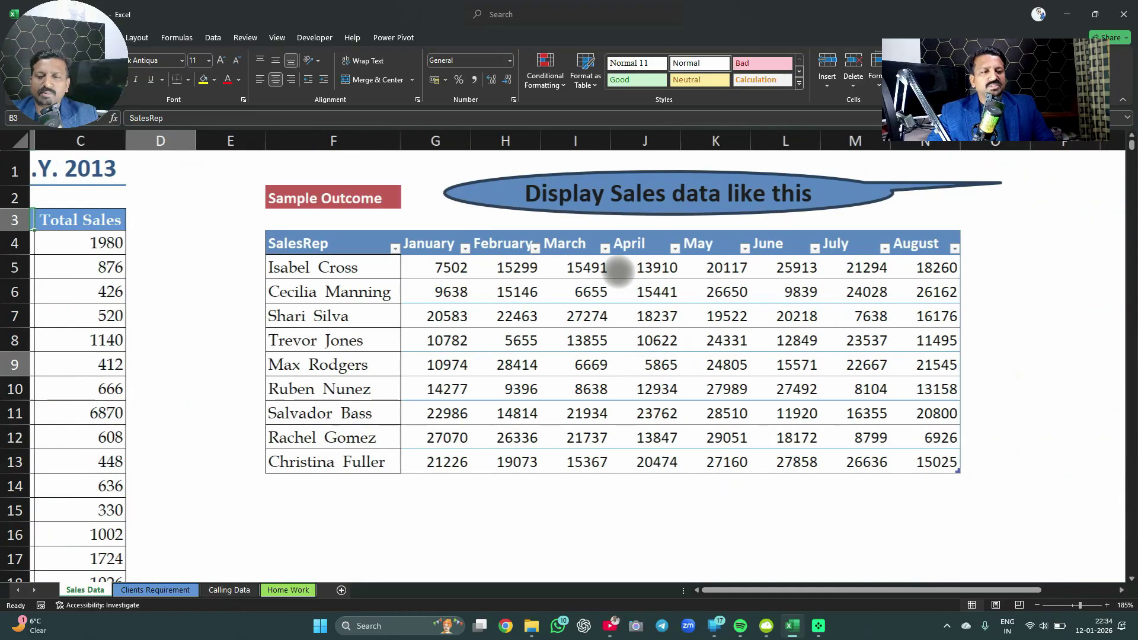
{"action": "scroll", "coordinate": [338, 243], "scroll_direction": "left", "scroll_amount": 3}
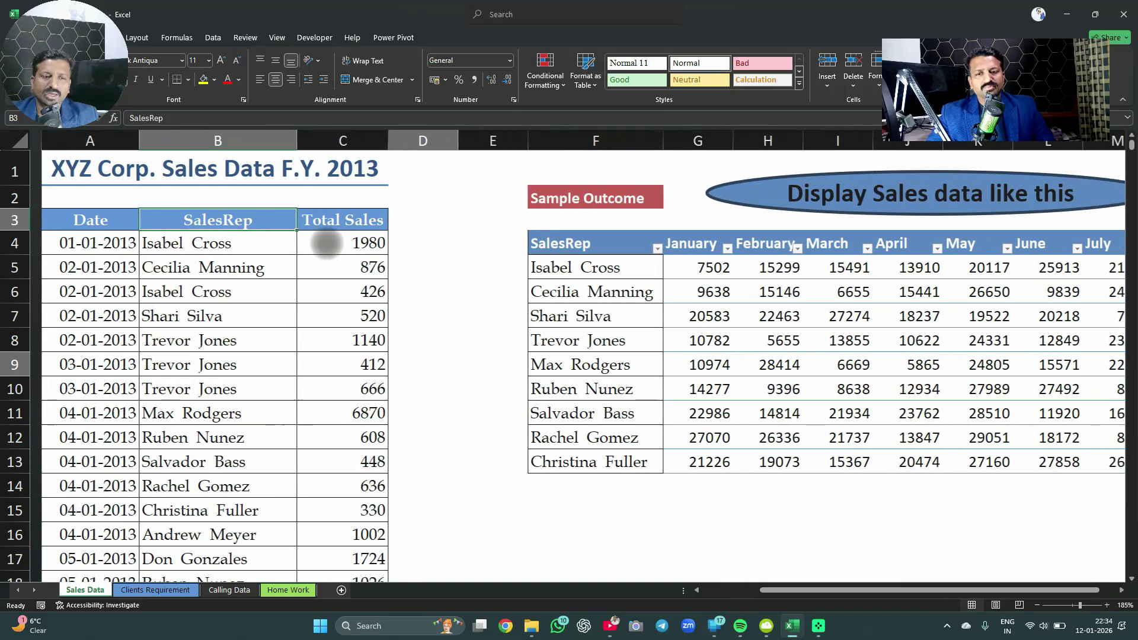
Create a PivotTable from the sales data range A3:C4933, placed on the existing Sales Data sheet at cell F17
{"action": "left_click", "coordinate": [112, 220]}
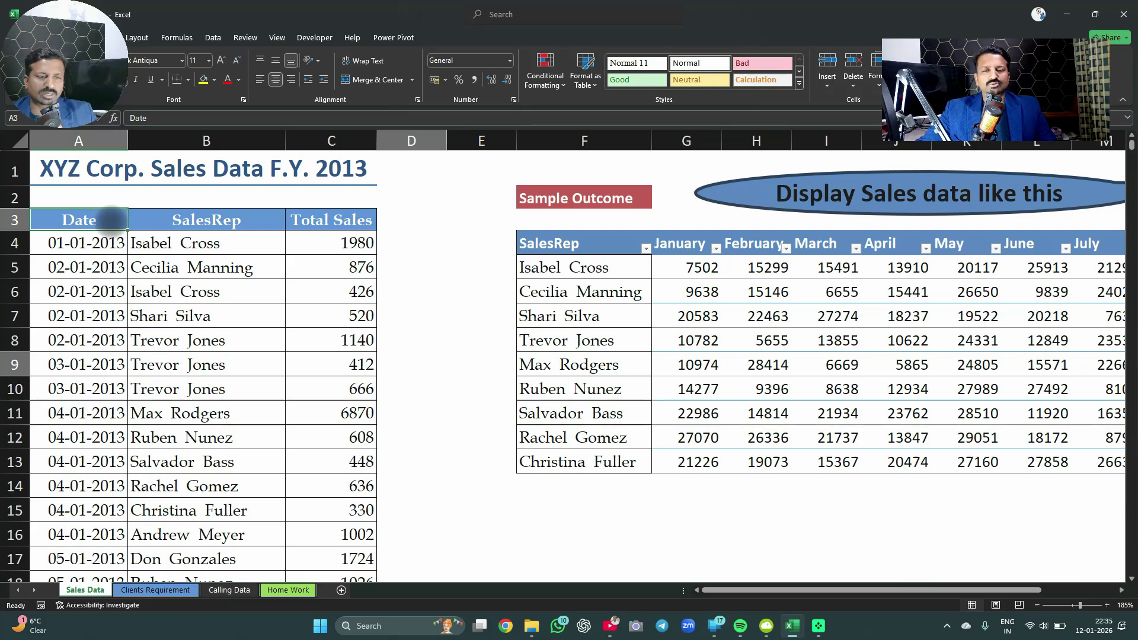
{"action": "key", "text": "ctrl+shift+Right"}
{"action": "key", "text": "ctrl+shift+Down"}
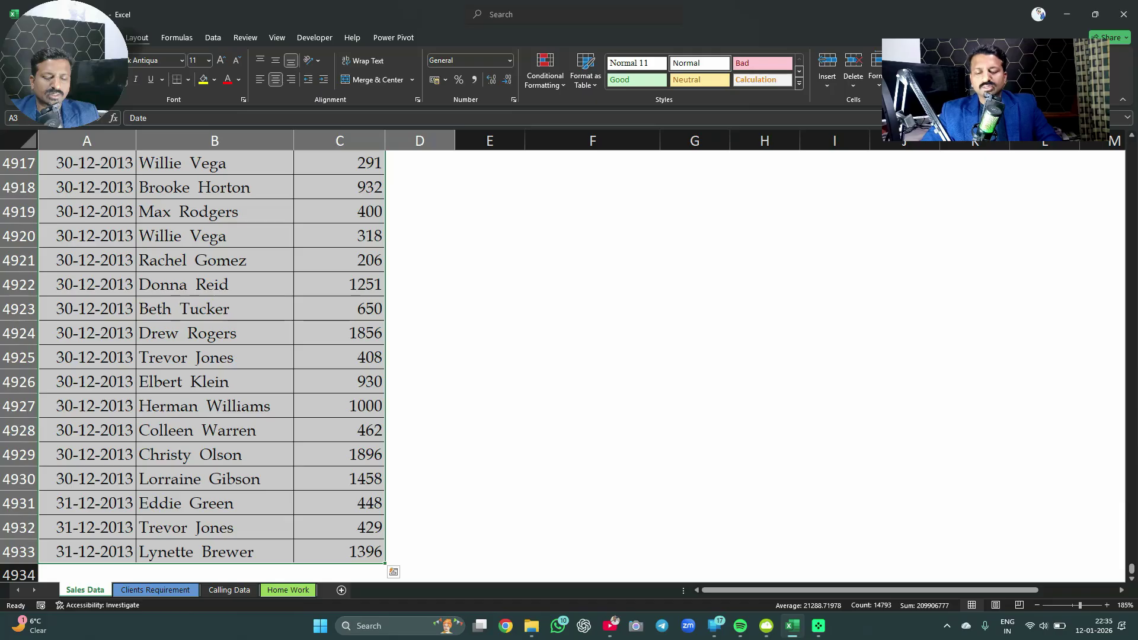
{"action": "left_click", "coordinate": [84, 38]}
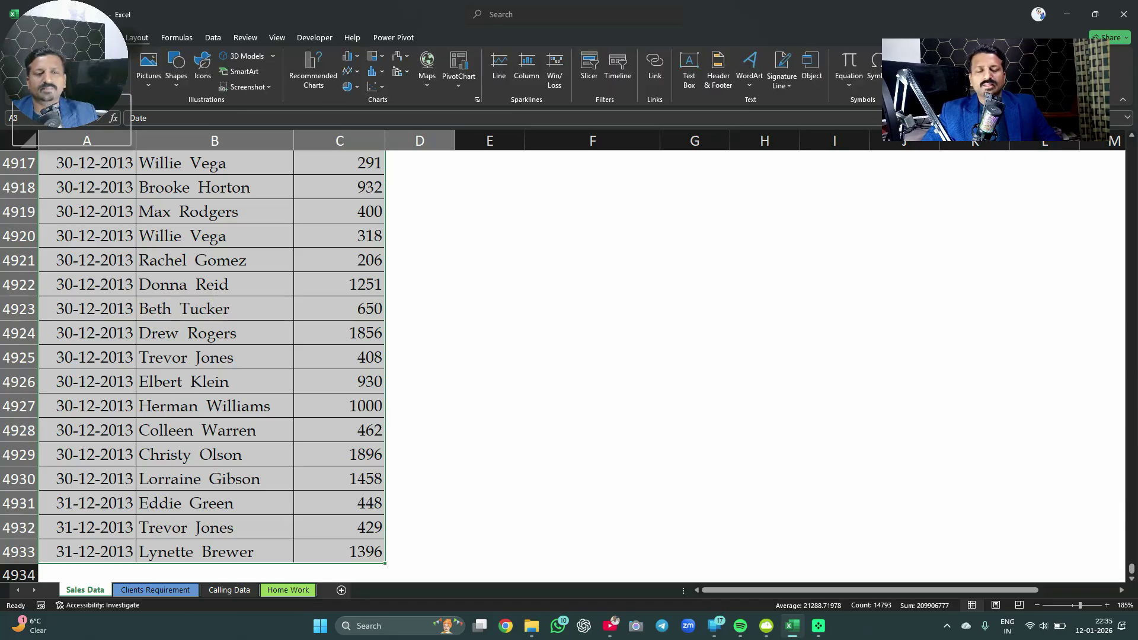
{"action": "left_click", "coordinate": [60, 103]}
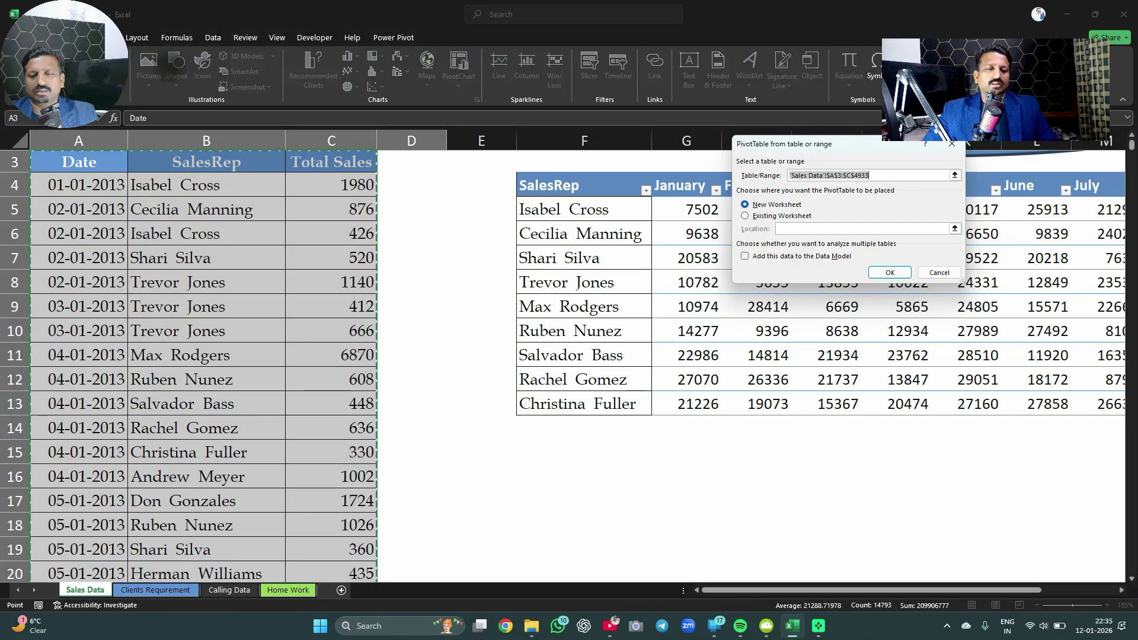
{"action": "scroll", "coordinate": [644, 467], "scroll_direction": "down", "scroll_amount": 2}
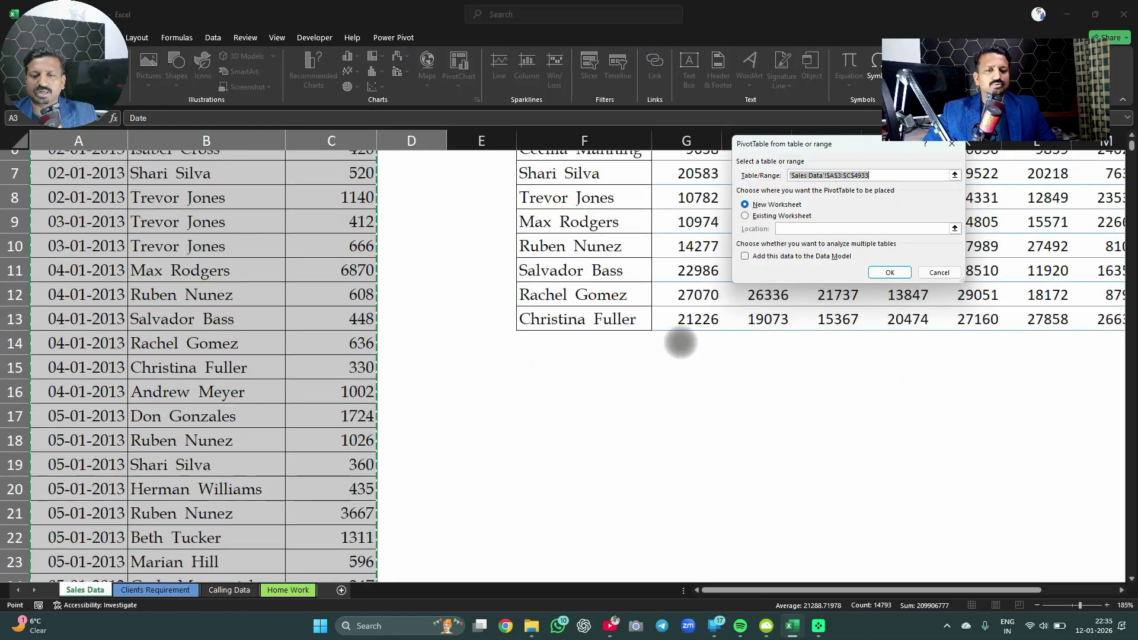
{"action": "left_click", "coordinate": [745, 216]}
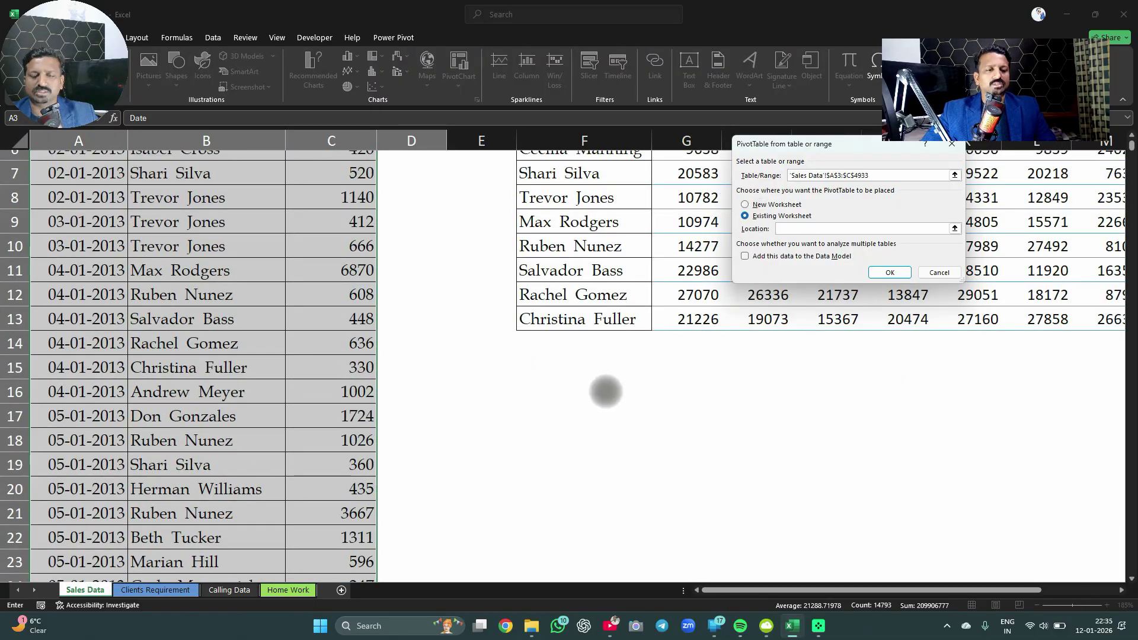
{"action": "left_click", "coordinate": [549, 423]}
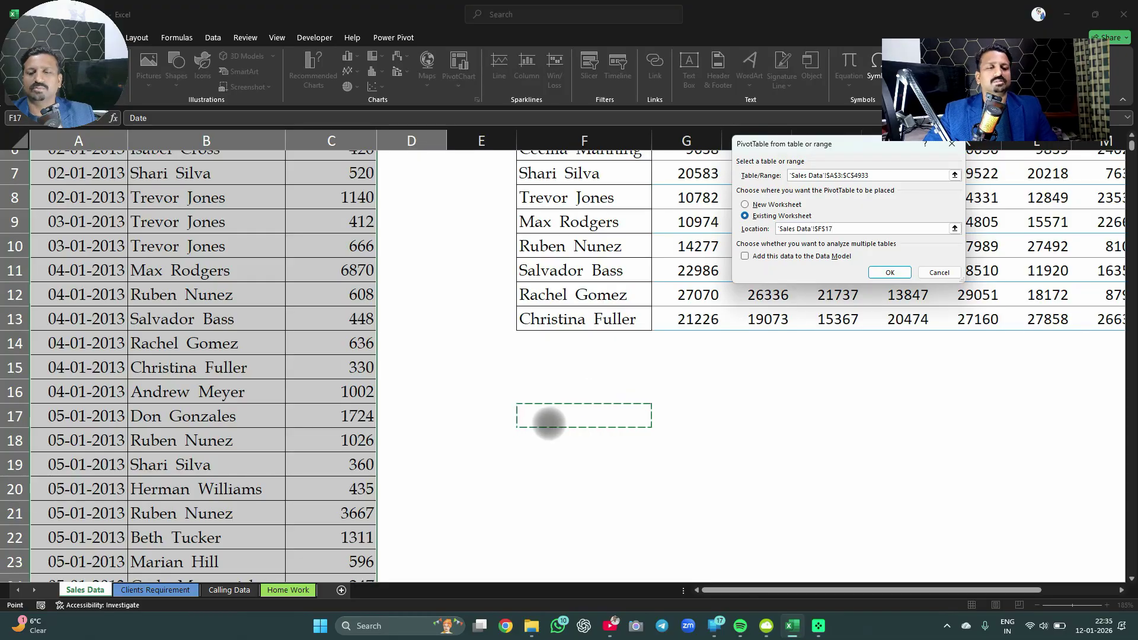
{"action": "left_click", "coordinate": [889, 272]}
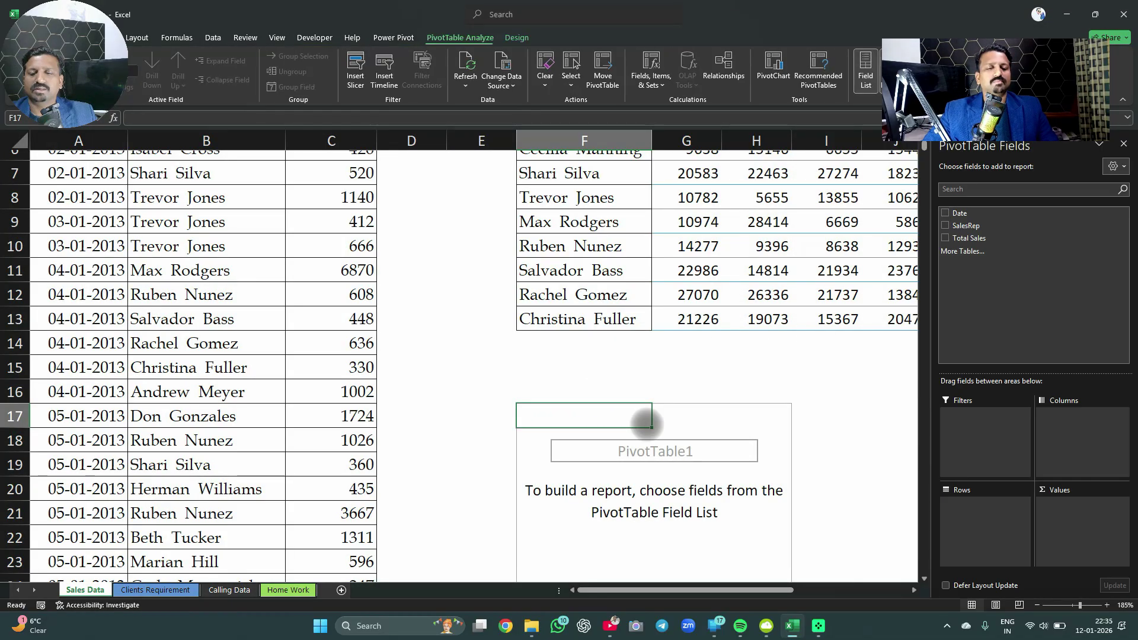
Add the Date field to the PivotTable's Columns area
{"action": "scroll", "coordinate": [646, 424], "scroll_direction": "down", "scroll_amount": 2}
{"action": "left_click_drag", "start_coordinate": [963, 213], "coordinate": [1097, 441]}
{"action": "scroll", "coordinate": [768, 299], "scroll_direction": "up", "scroll_amount": 5}
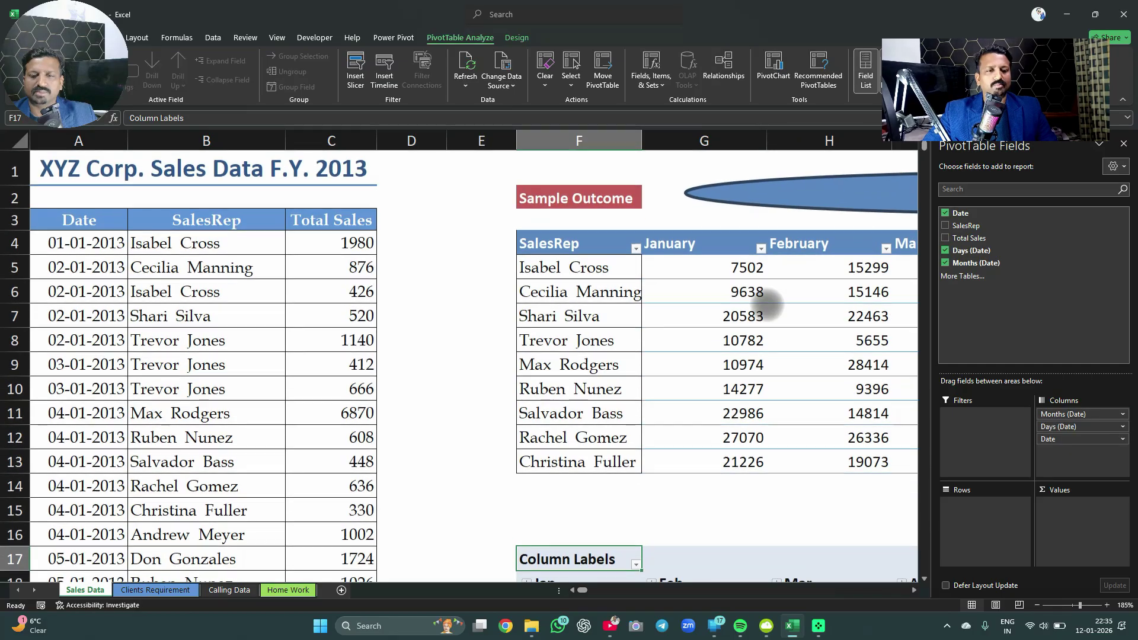
Add SalesRep to the PivotTable's Rows area and Total Sales to its Values area
{"action": "scroll", "coordinate": [697, 255], "scroll_direction": "right", "scroll_amount": 3}
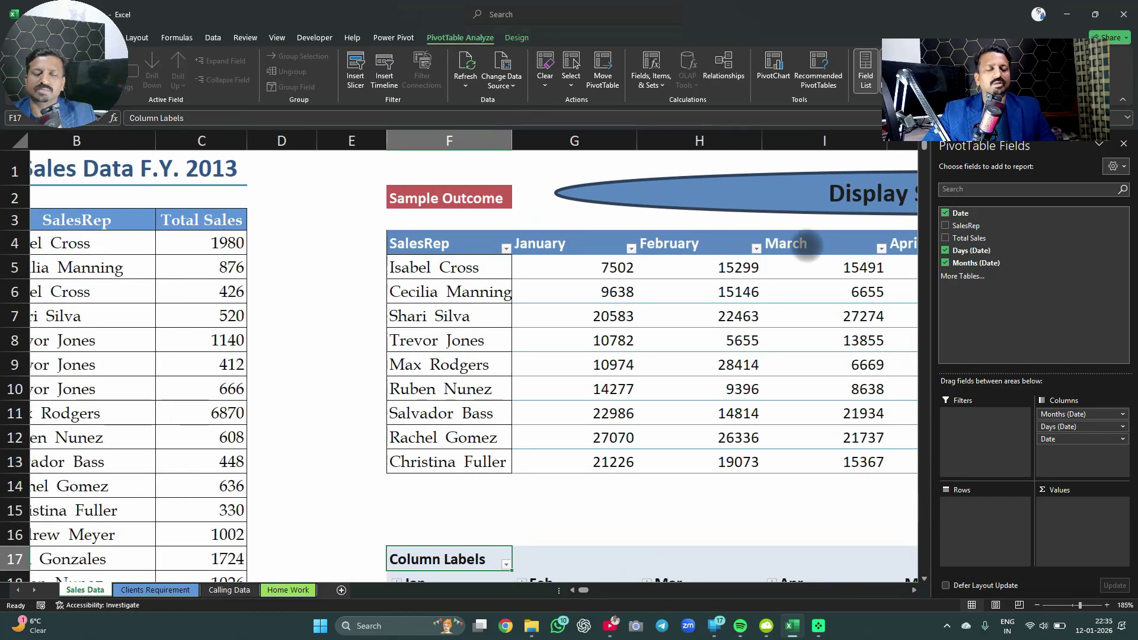
{"action": "scroll", "coordinate": [678, 374], "scroll_direction": "down", "scroll_amount": 2}
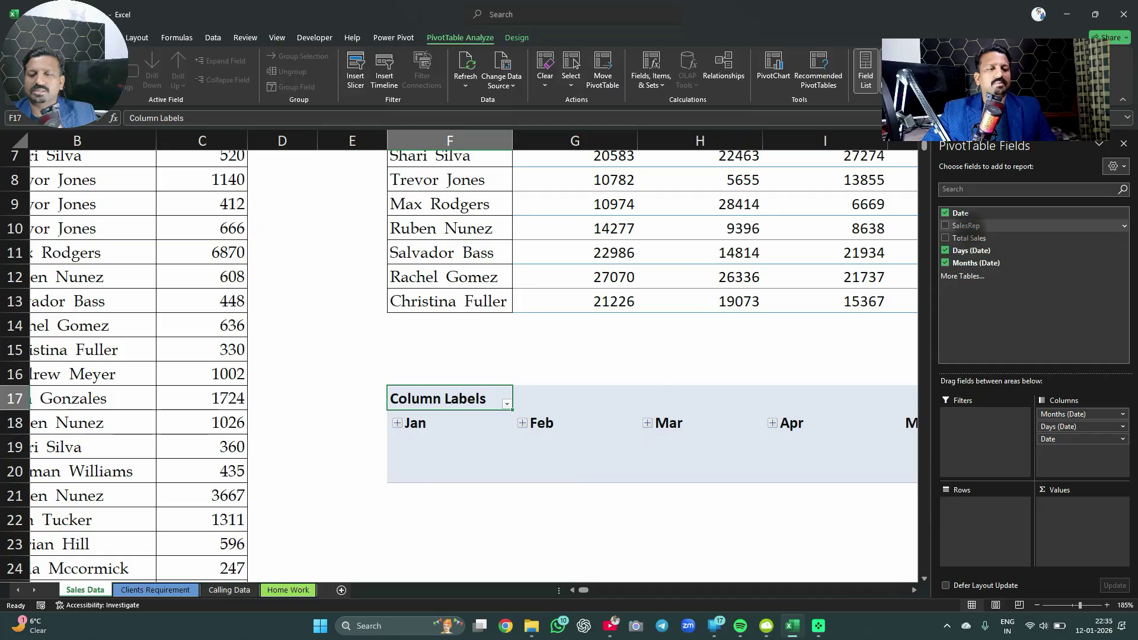
{"action": "left_click_drag", "start_coordinate": [966, 225], "coordinate": [995, 537]}
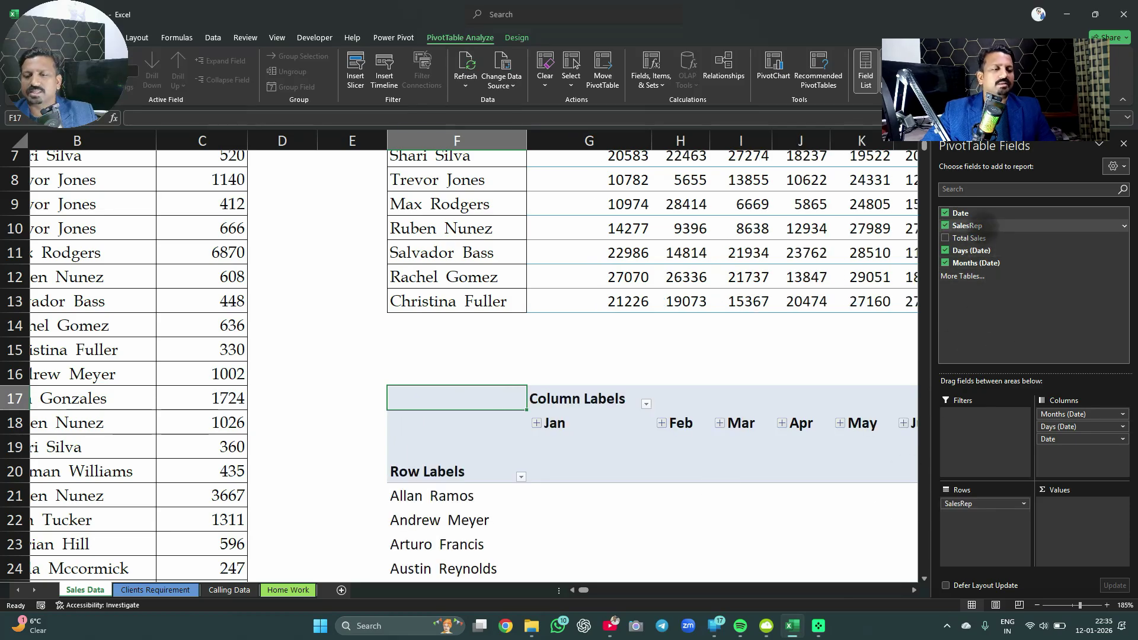
{"action": "left_click_drag", "start_coordinate": [981, 227], "coordinate": [1060, 489]}
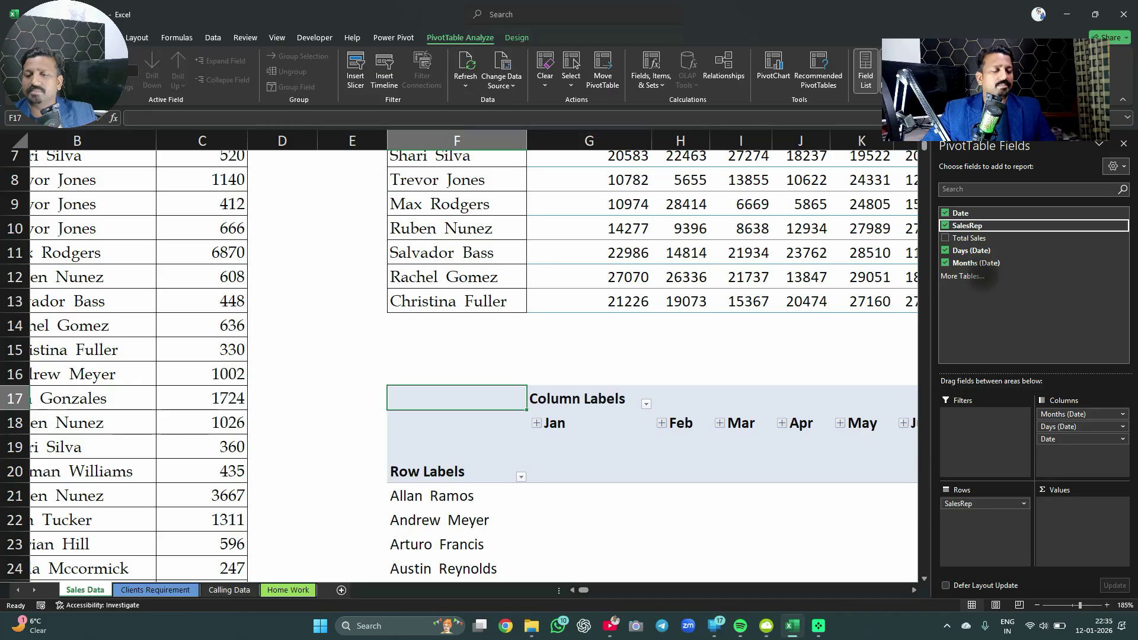
{"action": "left_click_drag", "start_coordinate": [969, 238], "coordinate": [1077, 526]}
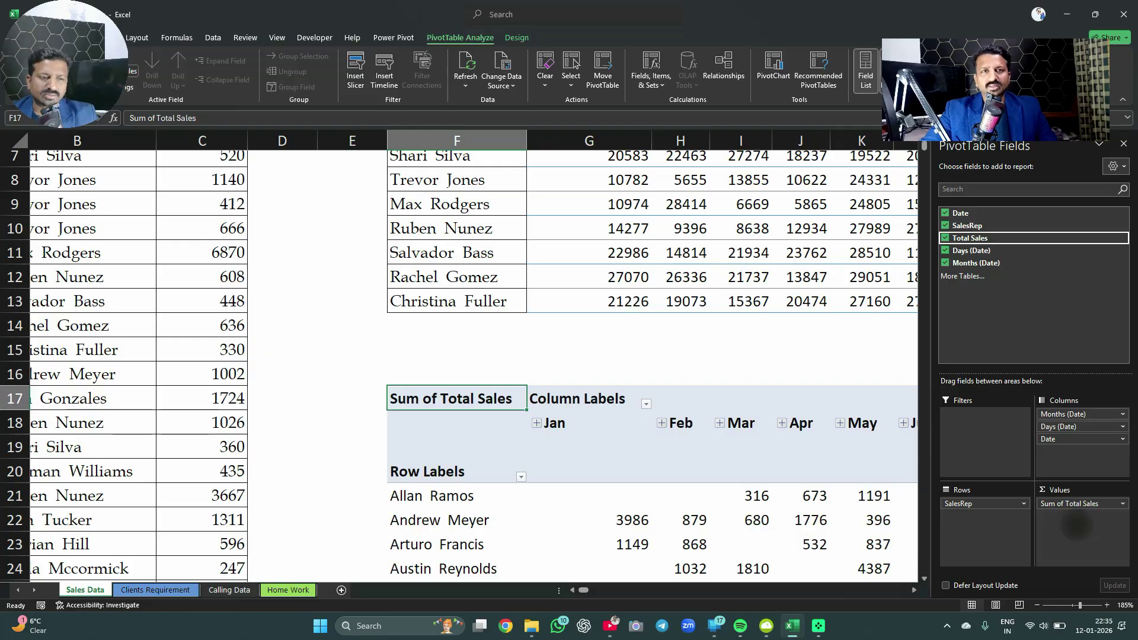
Group the PivotTable's date columns by Months only
{"action": "scroll", "coordinate": [912, 522], "scroll_direction": "down", "scroll_amount": 17}
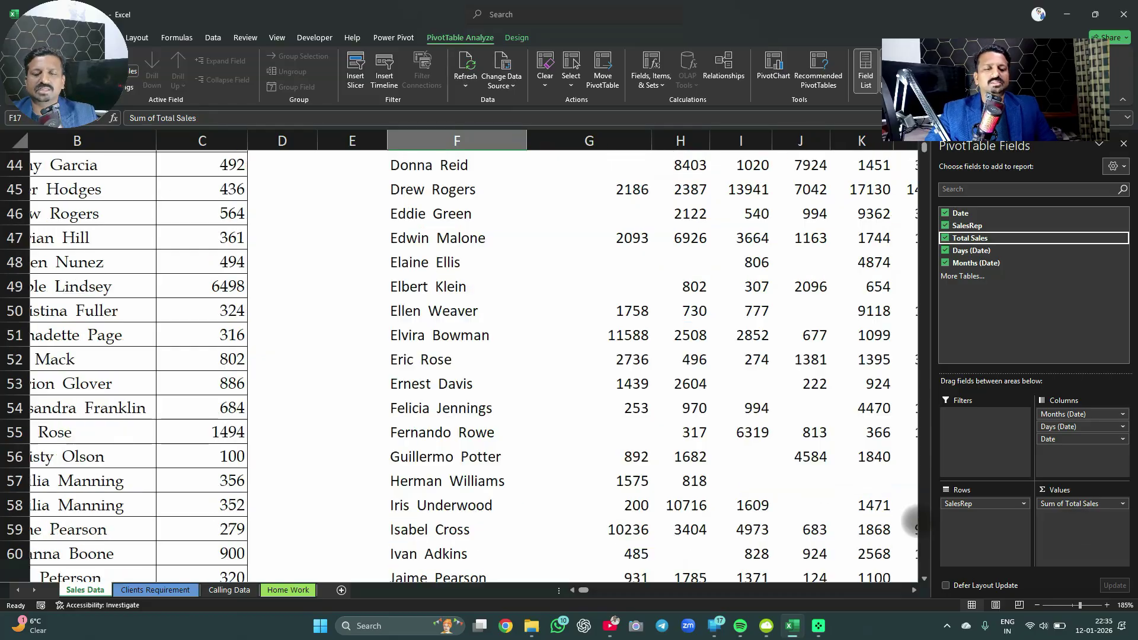
{"action": "scroll", "coordinate": [754, 438], "scroll_direction": "up", "scroll_amount": 2}
{"action": "scroll", "coordinate": [754, 438], "scroll_direction": "up", "scroll_amount": 5}
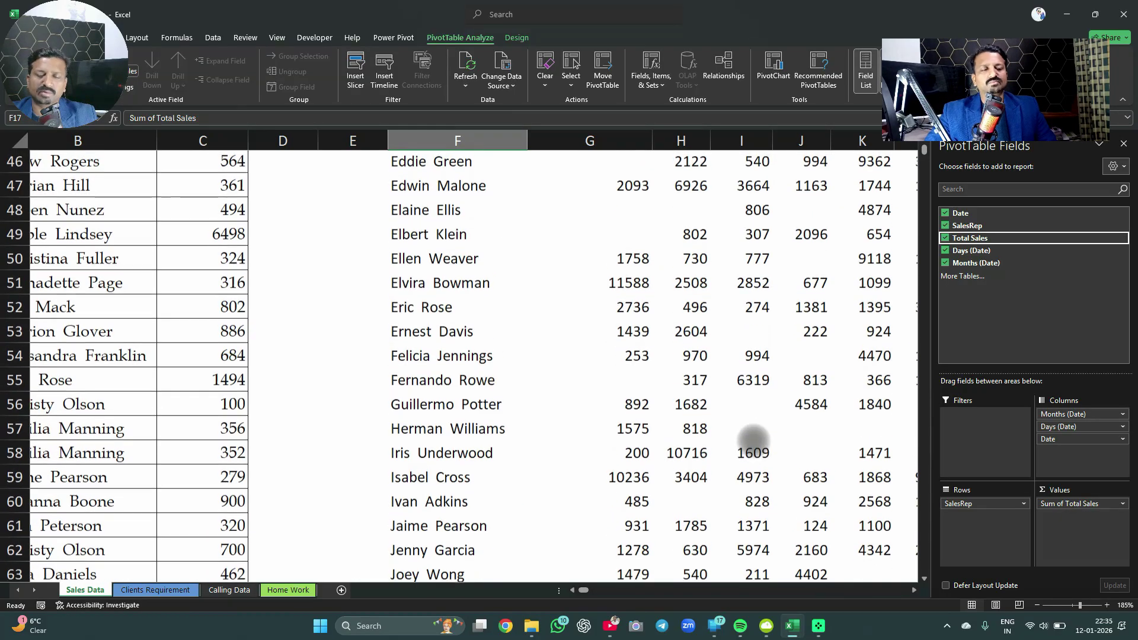
{"action": "scroll", "coordinate": [838, 388], "scroll_direction": "up", "scroll_amount": 12}
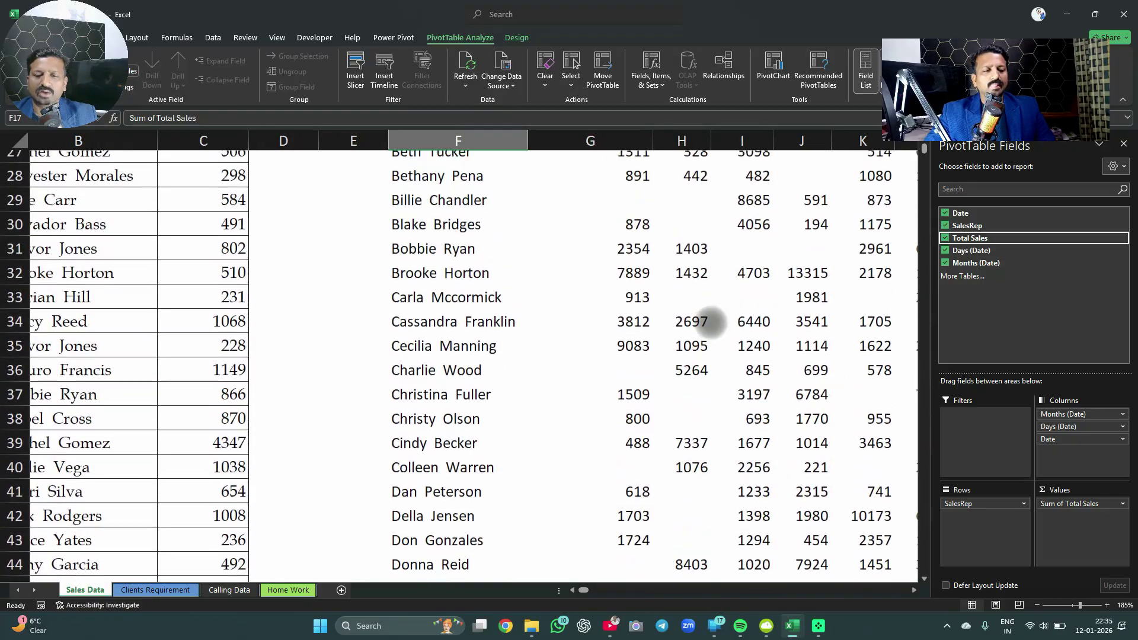
{"action": "scroll", "coordinate": [680, 527], "scroll_direction": "down", "scroll_amount": 5}
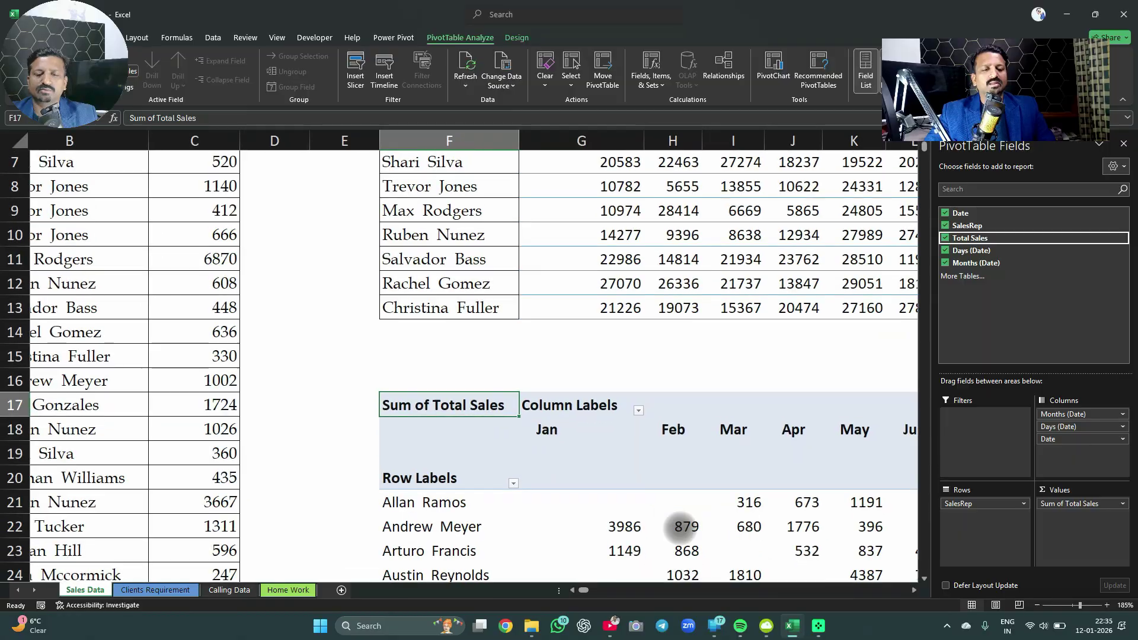
{"action": "left_click", "coordinate": [660, 246]}
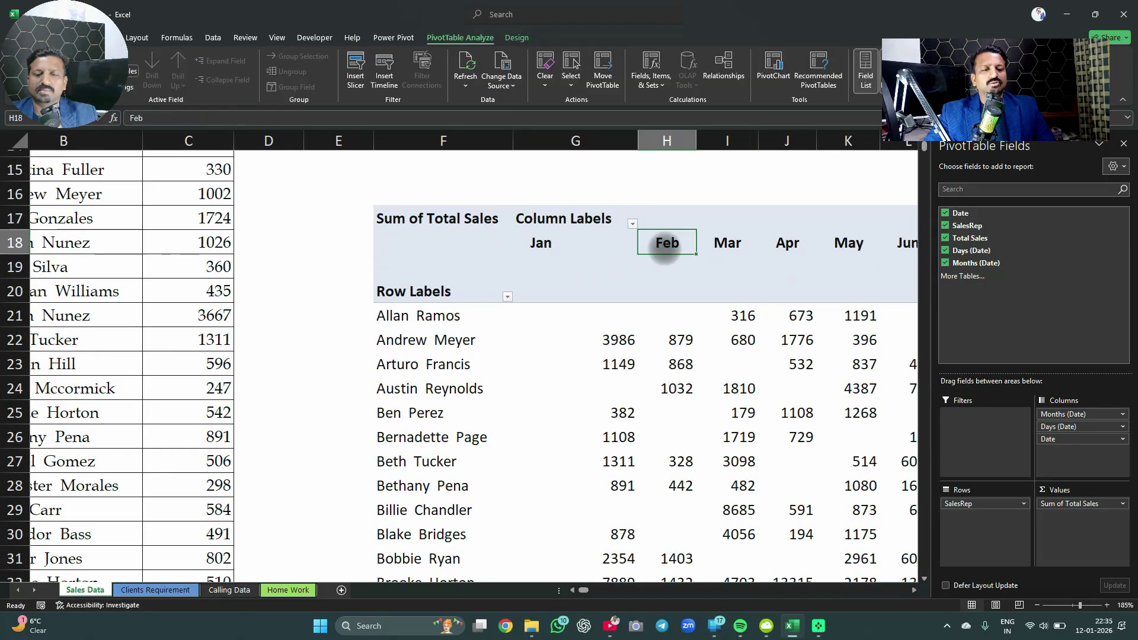
{"action": "right_click", "coordinate": [658, 249]}
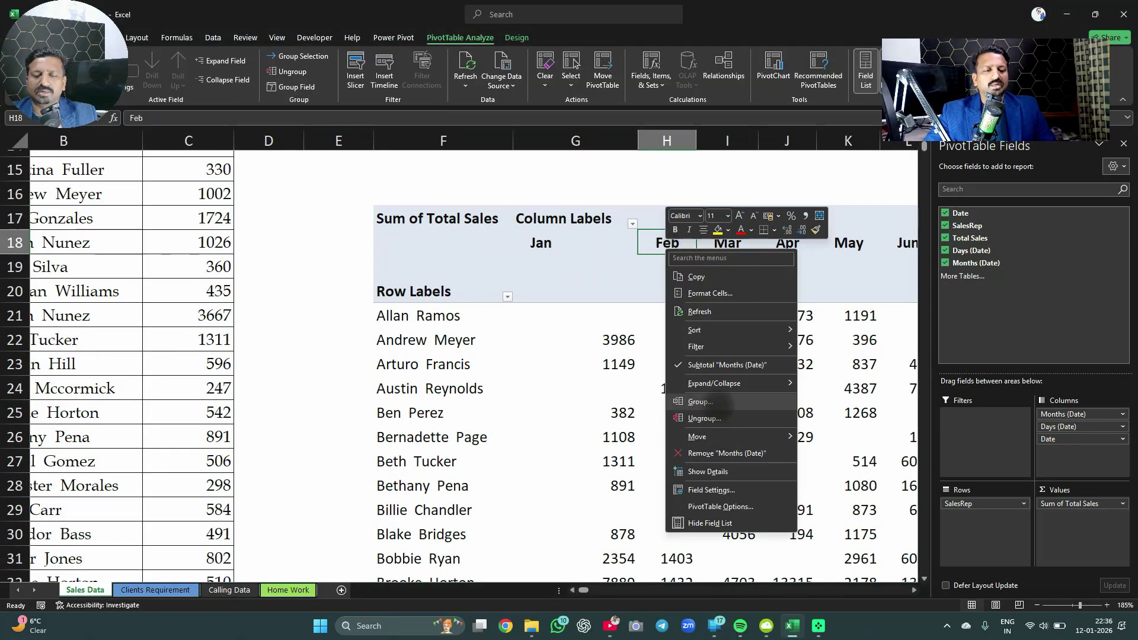
{"action": "left_click", "coordinate": [718, 403]}
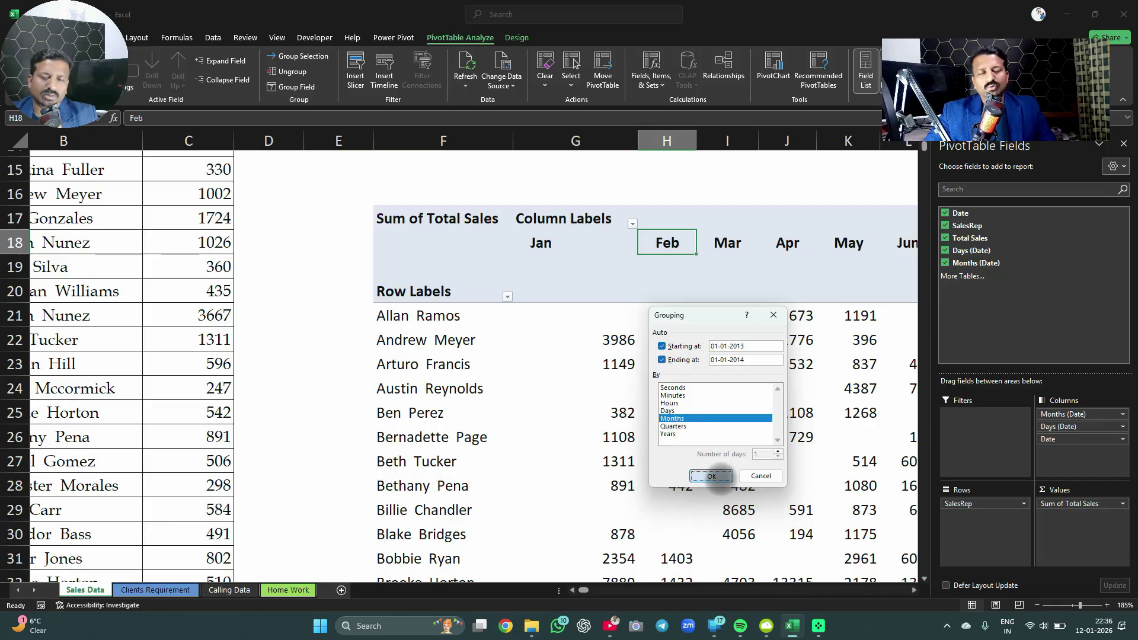
{"action": "left_click", "coordinate": [711, 475]}
Select the whole PivotTable and examine each sales rep's values across the month columns and the Grand Total
{"action": "scroll", "coordinate": [698, 361], "scroll_direction": "right", "scroll_amount": 3}
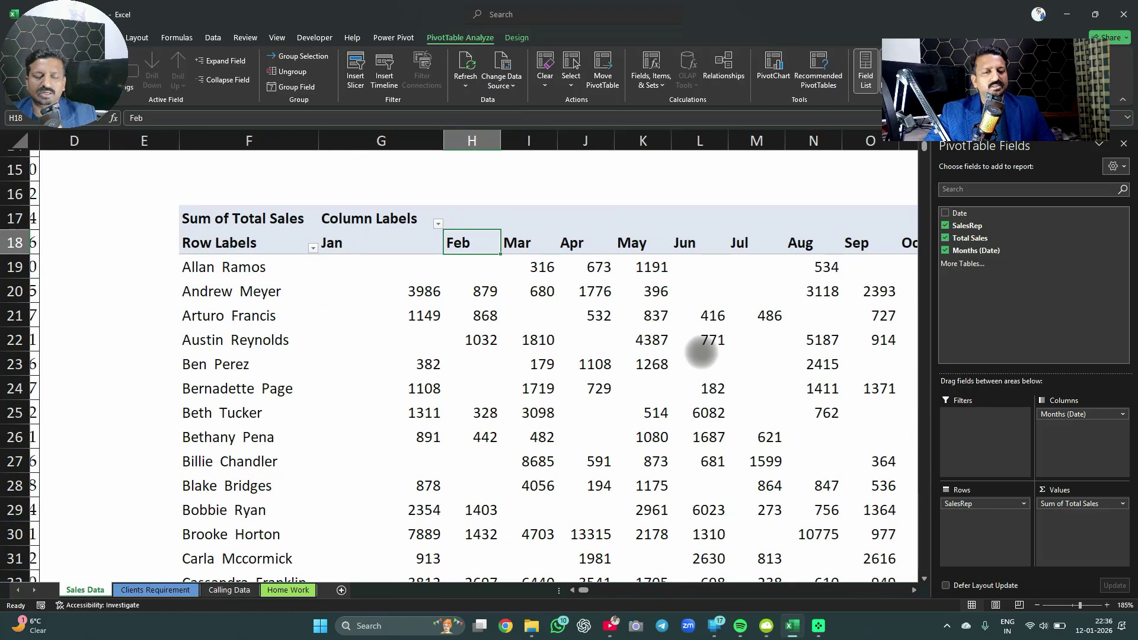
{"action": "key", "text": "ctrl+a"}
{"action": "scroll", "coordinate": [618, 346], "scroll_direction": "down", "scroll_amount": 1}
{"action": "scroll", "coordinate": [618, 346], "scroll_direction": "right", "scroll_amount": 1}
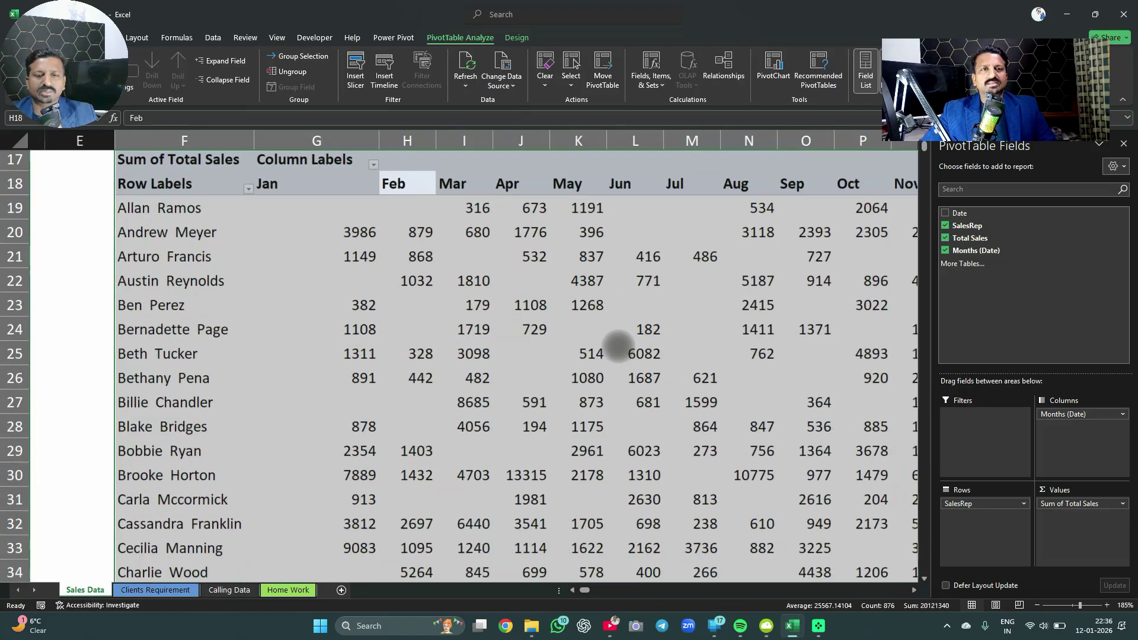
{"action": "scroll", "coordinate": [618, 347], "scroll_direction": "down", "scroll_amount": 1}
{"action": "scroll", "coordinate": [618, 346], "scroll_direction": "right", "scroll_amount": 1}
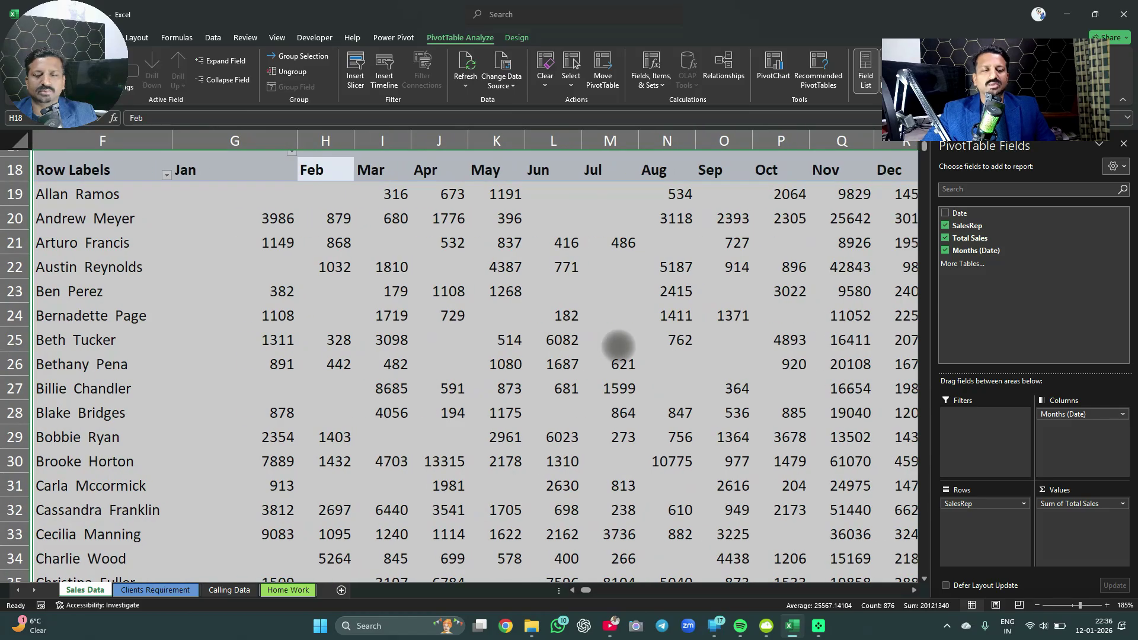
{"action": "scroll", "coordinate": [618, 346], "scroll_direction": "down", "scroll_amount": 4}
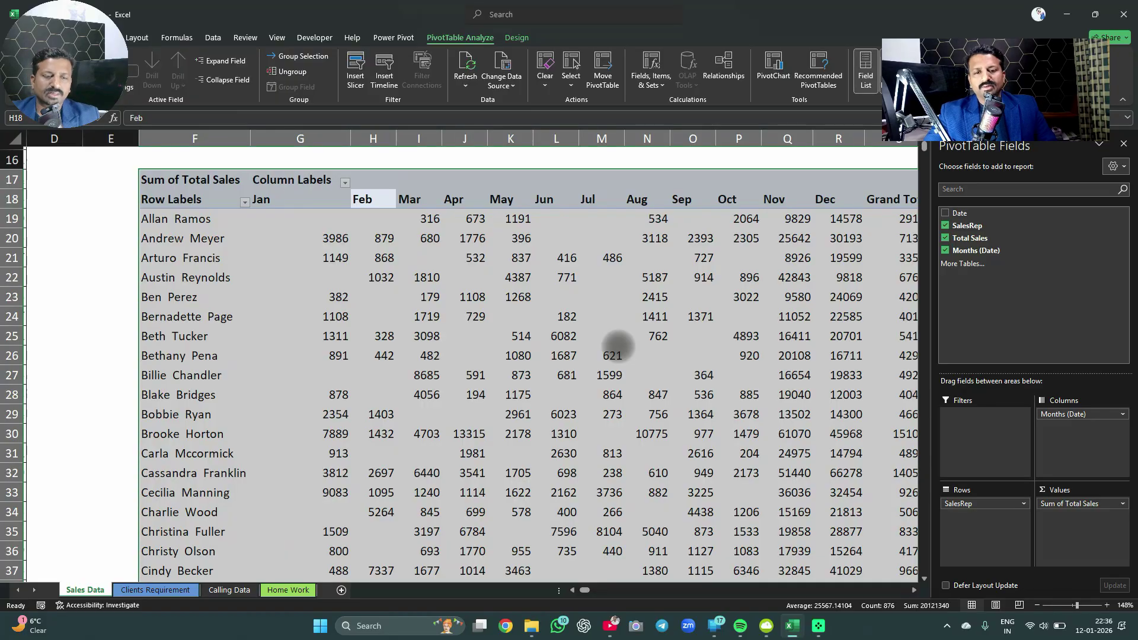
{"action": "scroll", "coordinate": [618, 347], "scroll_direction": "right", "scroll_amount": 2}
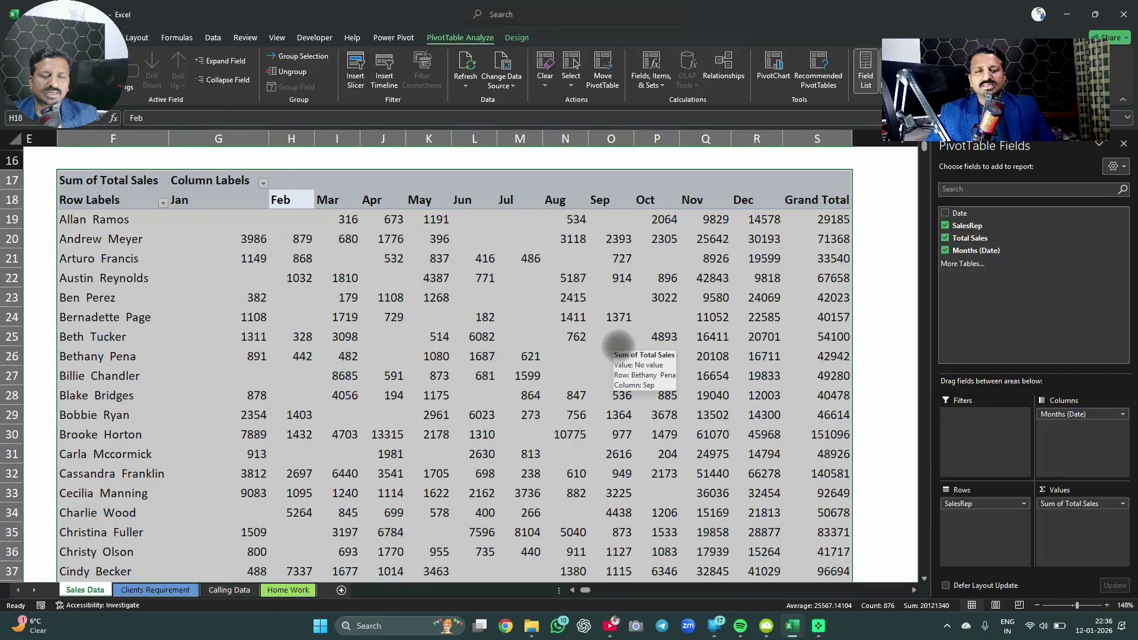
Set the PivotTable's empty cells to show 0
{"action": "right_click", "coordinate": [530, 278]}
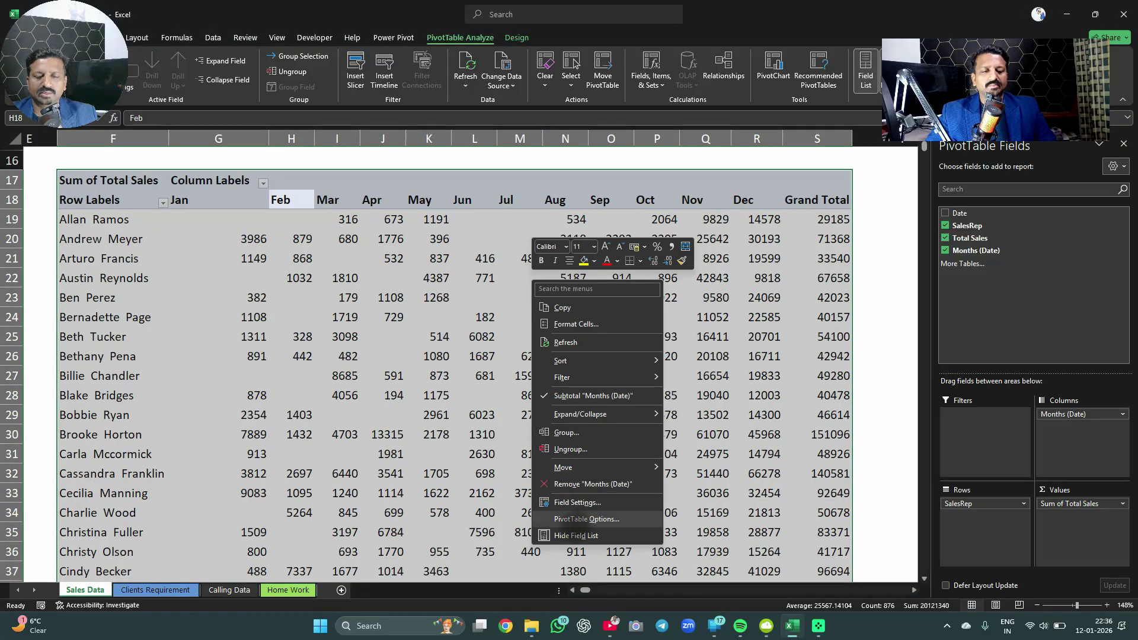
{"action": "left_click", "coordinate": [586, 518]}
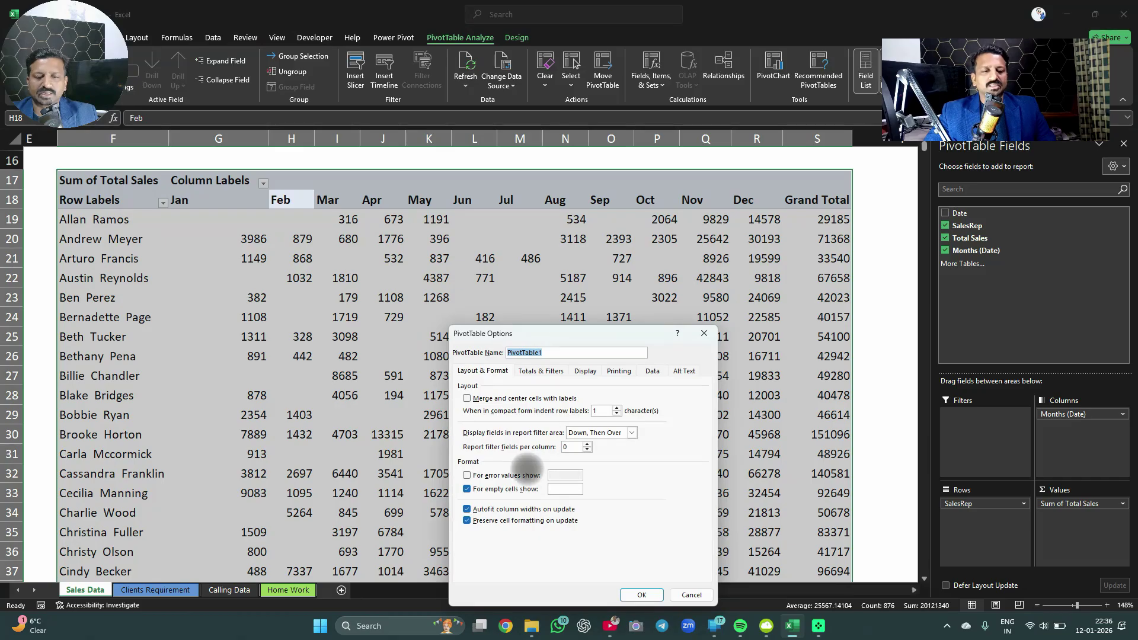
{"action": "left_click", "coordinate": [557, 490]}
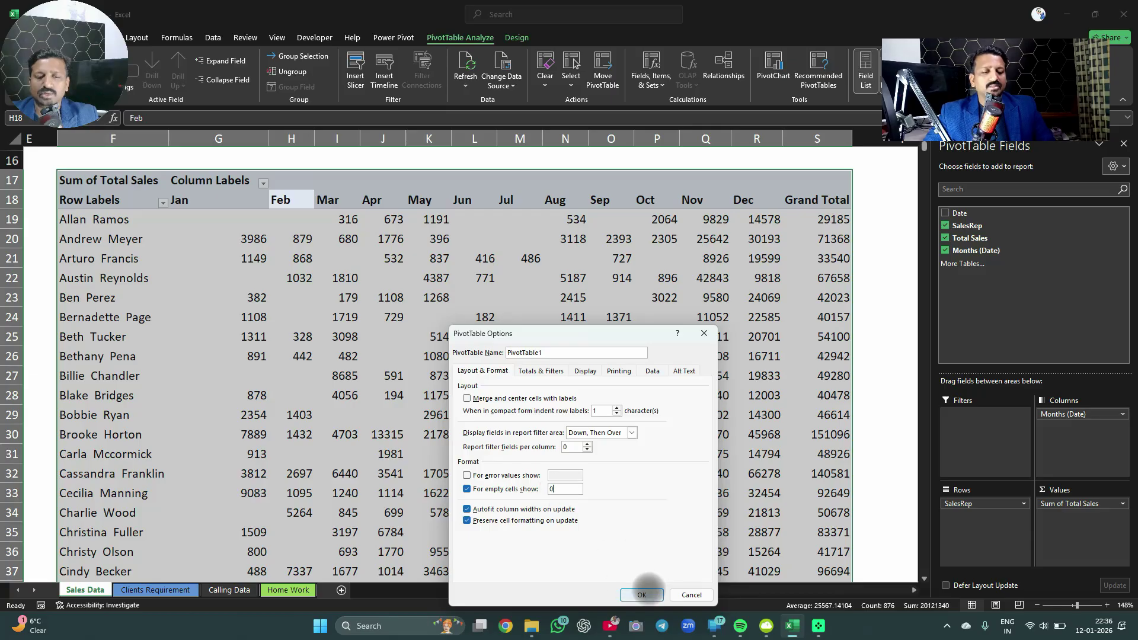
{"action": "left_click", "coordinate": [640, 594]}
Set the PivotTable's empty cells to show No Sales
{"action": "right_click", "coordinate": [299, 231]}
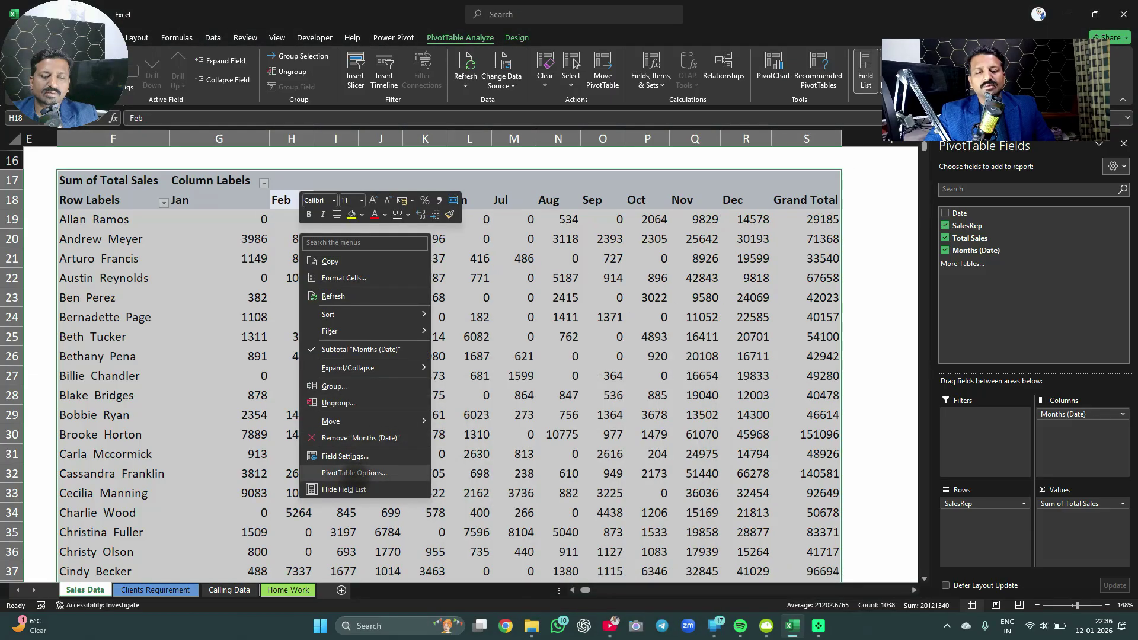
{"action": "left_click", "coordinate": [354, 472]}
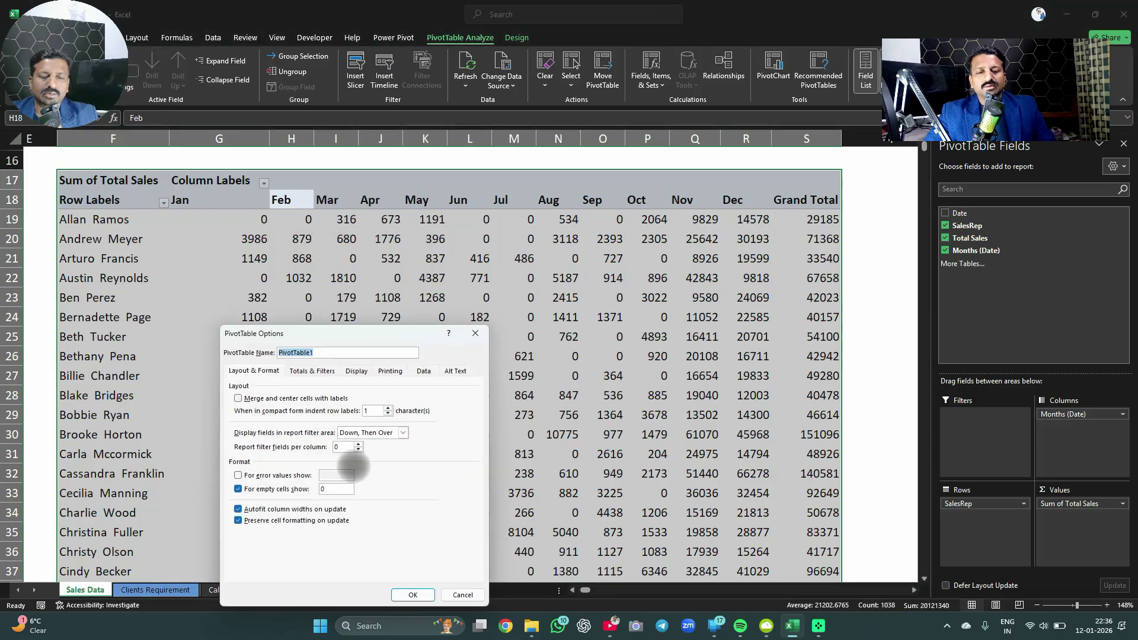
{"action": "left_click_drag", "start_coordinate": [364, 333], "coordinate": [588, 227]}
{"action": "double_click", "coordinate": [557, 383]}
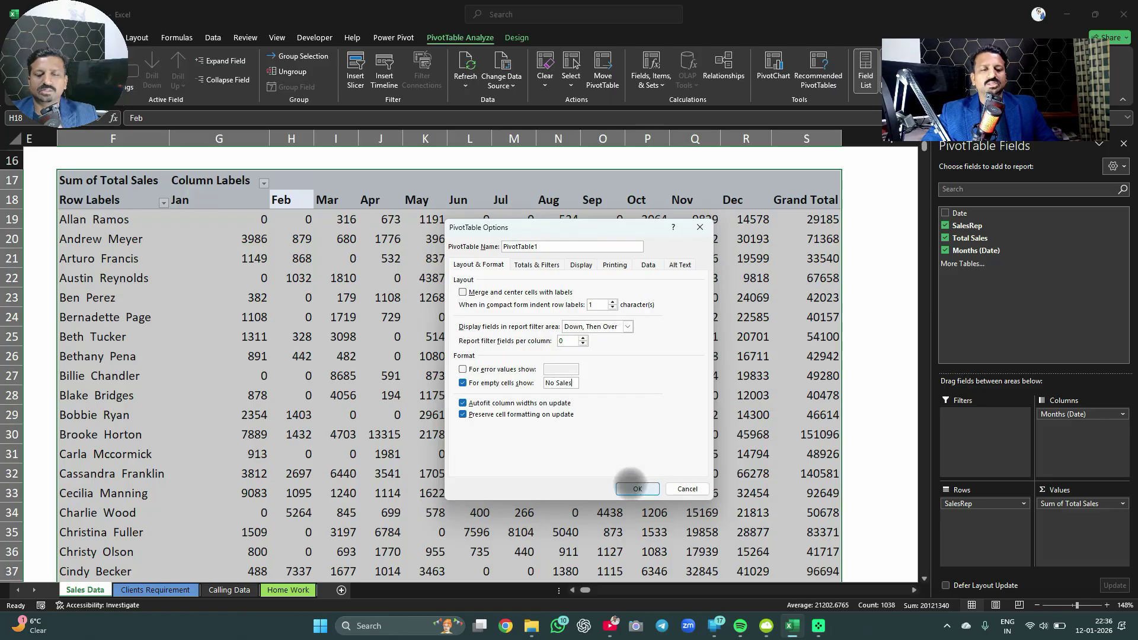
{"action": "left_click", "coordinate": [637, 488]}
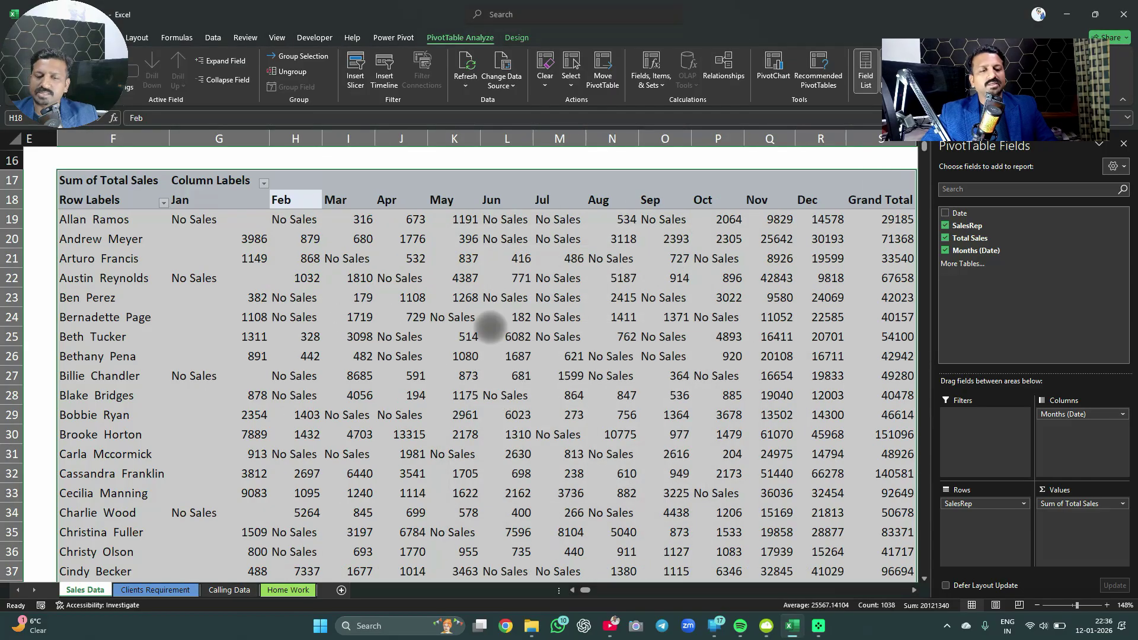
{"action": "key", "text": "ctrl+a"}
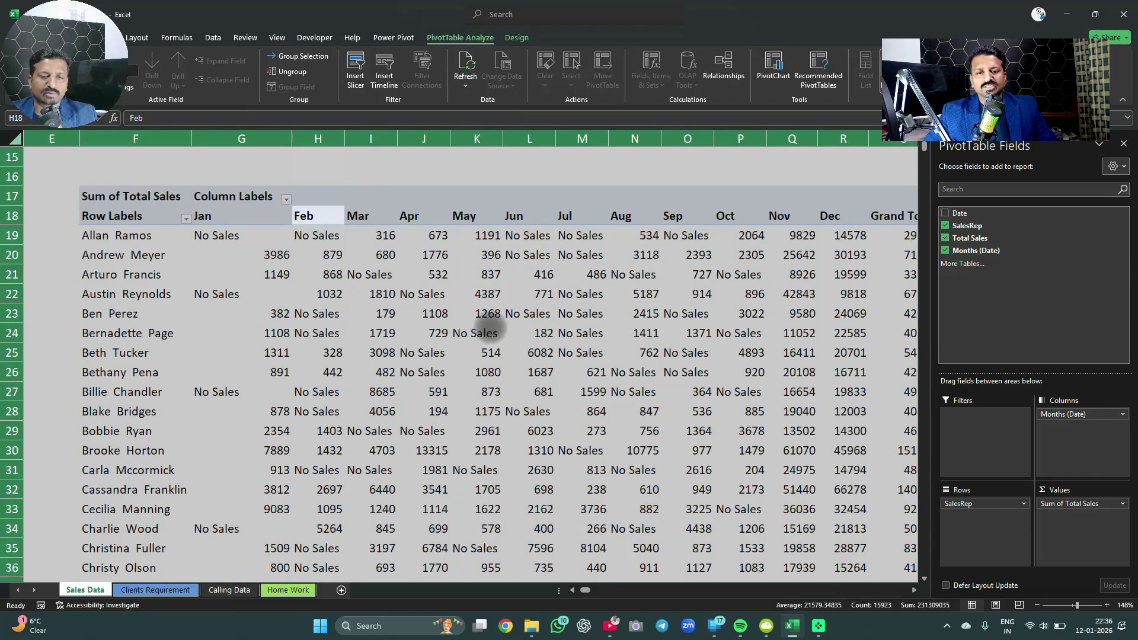
{"action": "left_click", "coordinate": [491, 328]}
{"action": "key", "text": "ctrl+a"}
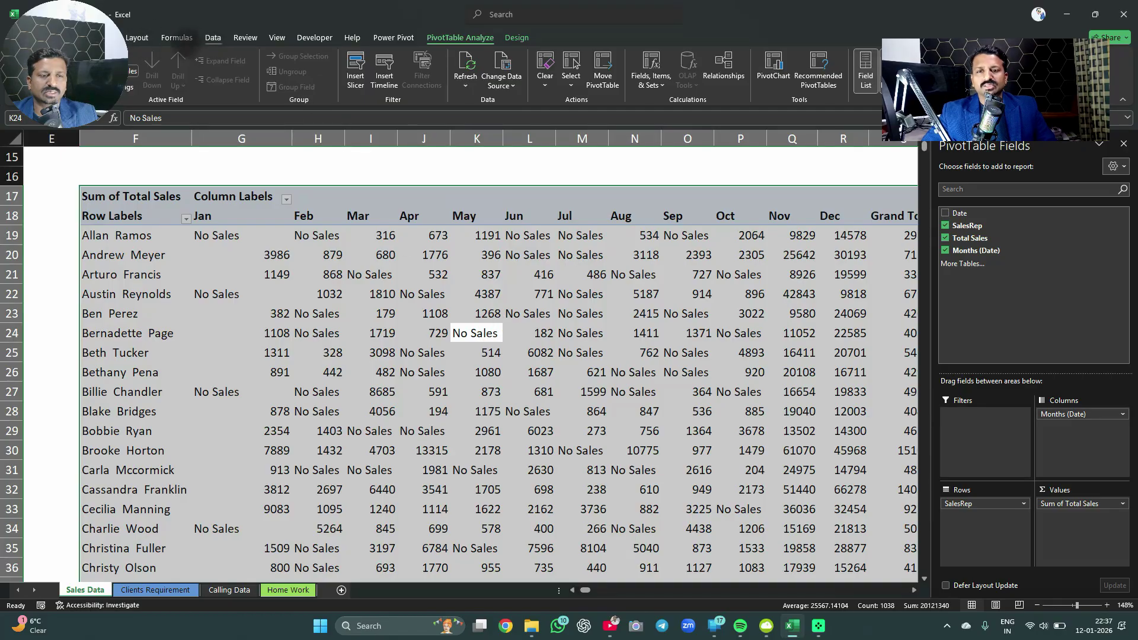
{"action": "key", "text": "ctrl+2"}
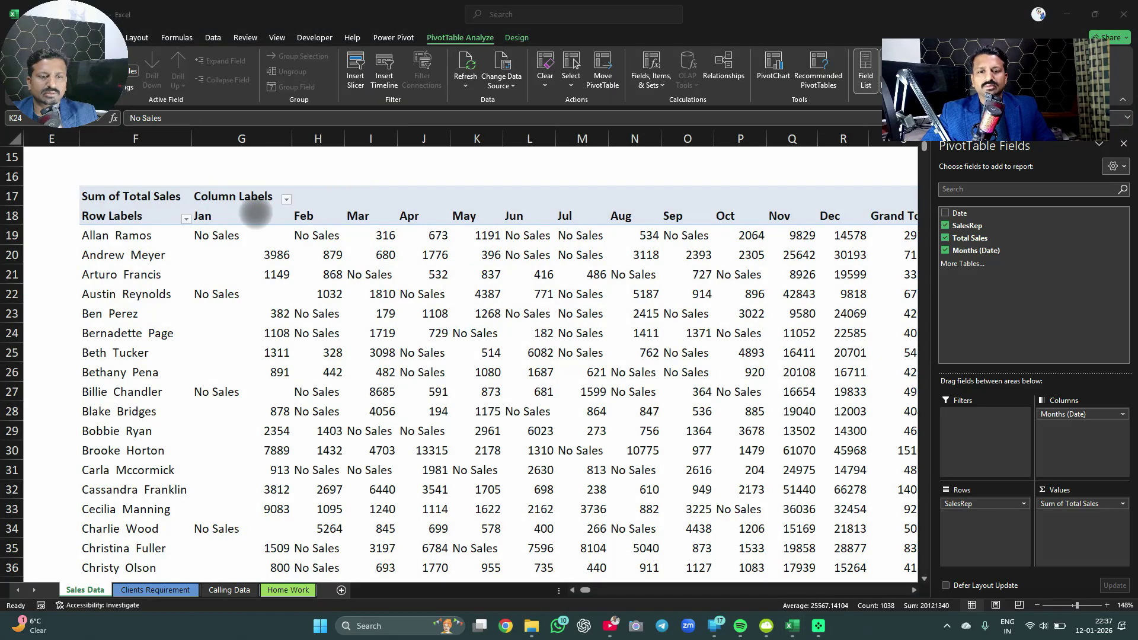
{"action": "key", "text": "Escape"}
{"action": "left_click", "coordinate": [137, 37]}
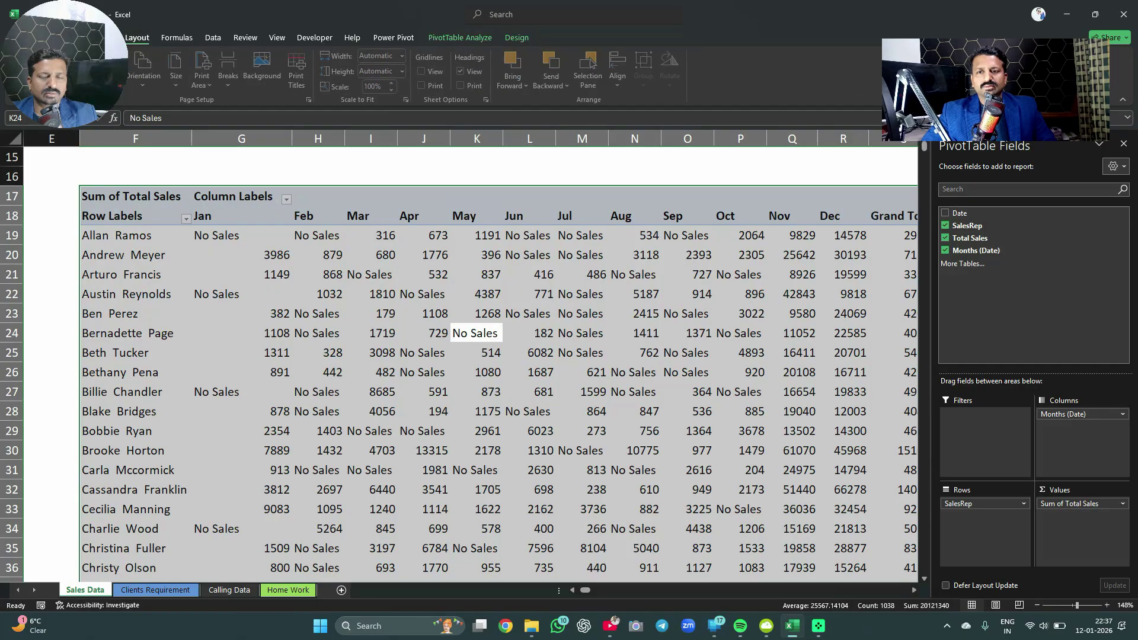
{"action": "key", "text": "ctrl+2"}
{"action": "key", "text": "Escape"}
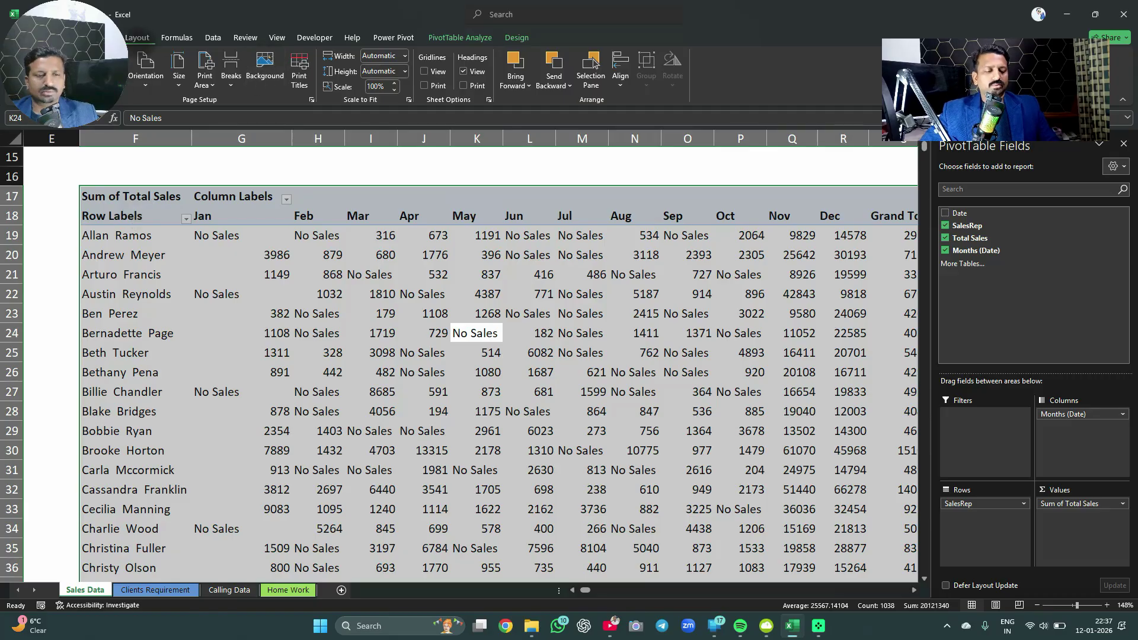
Examine the PivotTable from its month headers to the Grand Total row, alongside the source data and Sample Outcome table
{"action": "key", "text": "ctrl+Up"}
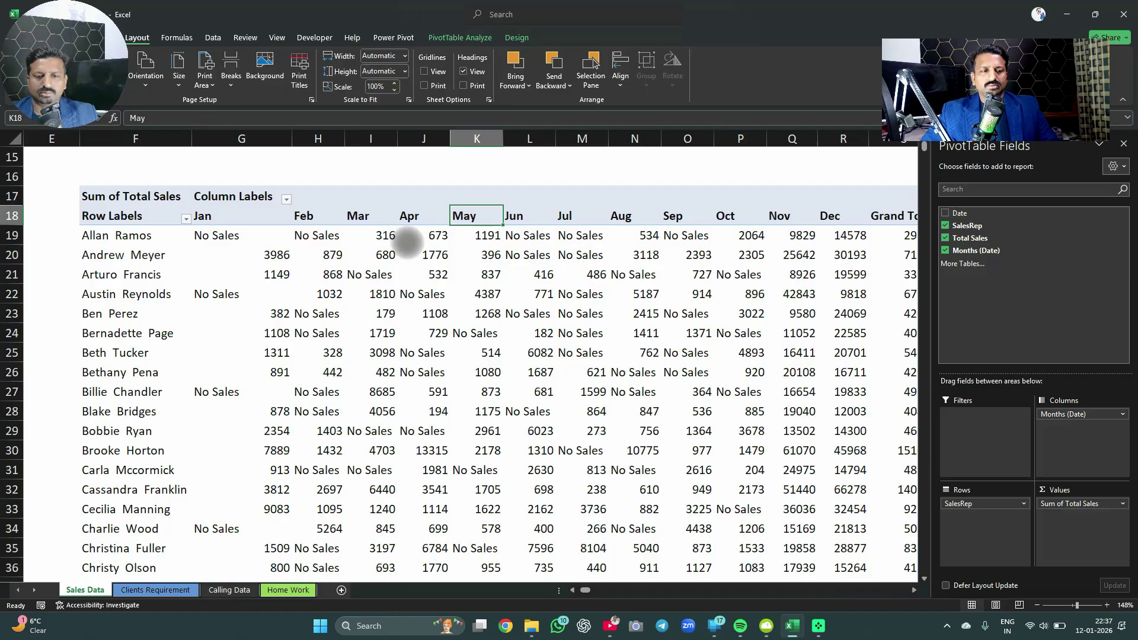
{"action": "scroll", "coordinate": [408, 241], "scroll_direction": "down", "scroll_amount": 2}
{"action": "scroll", "coordinate": [406, 237], "scroll_direction": "left", "scroll_amount": 4}
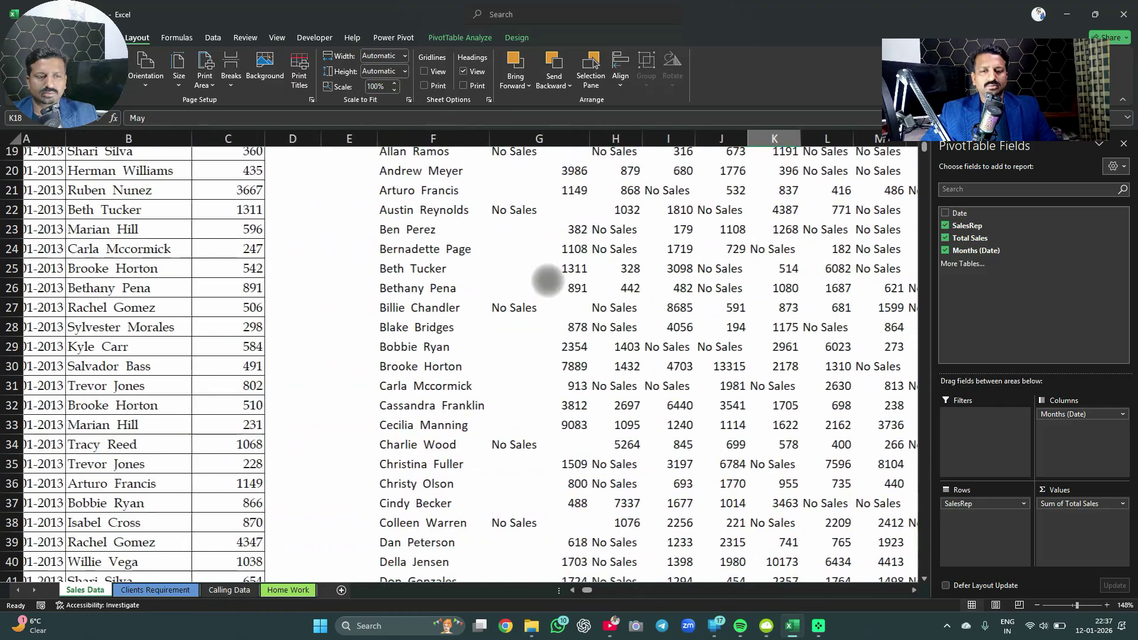
{"action": "scroll", "coordinate": [348, 211], "scroll_direction": "left", "scroll_amount": 1}
{"action": "left_click", "coordinate": [578, 346]}
{"action": "scroll", "coordinate": [579, 339], "scroll_direction": "up", "scroll_amount": 3}
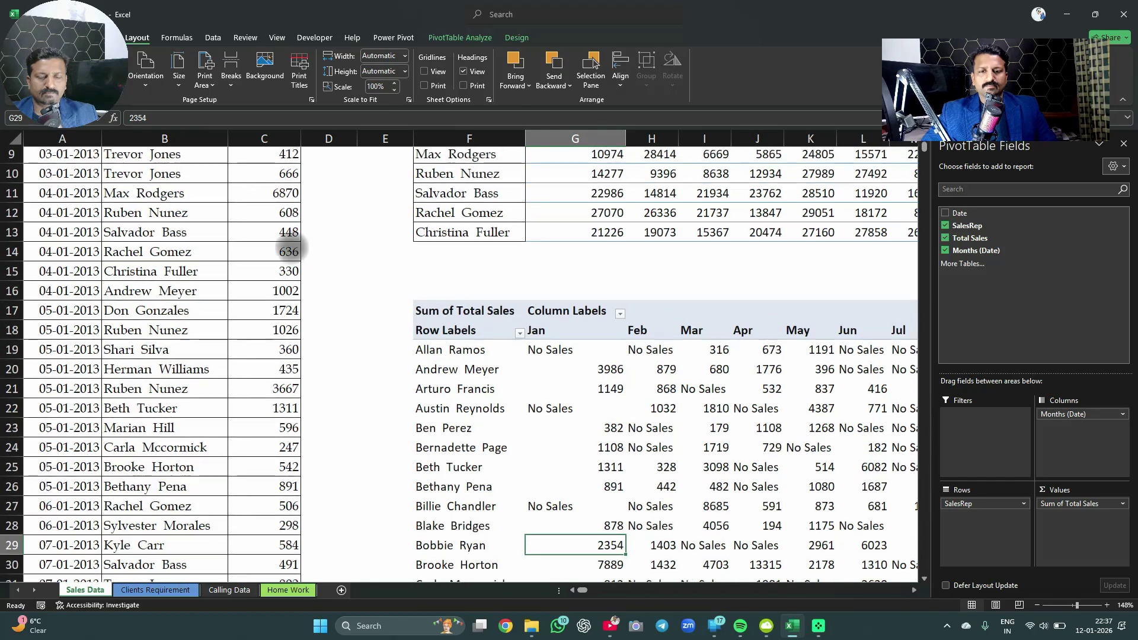
{"action": "scroll", "coordinate": [593, 332], "scroll_direction": "down", "scroll_amount": 2}
{"action": "scroll", "coordinate": [504, 278], "scroll_direction": "right", "scroll_amount": 1}
{"action": "left_click", "coordinate": [431, 228]}
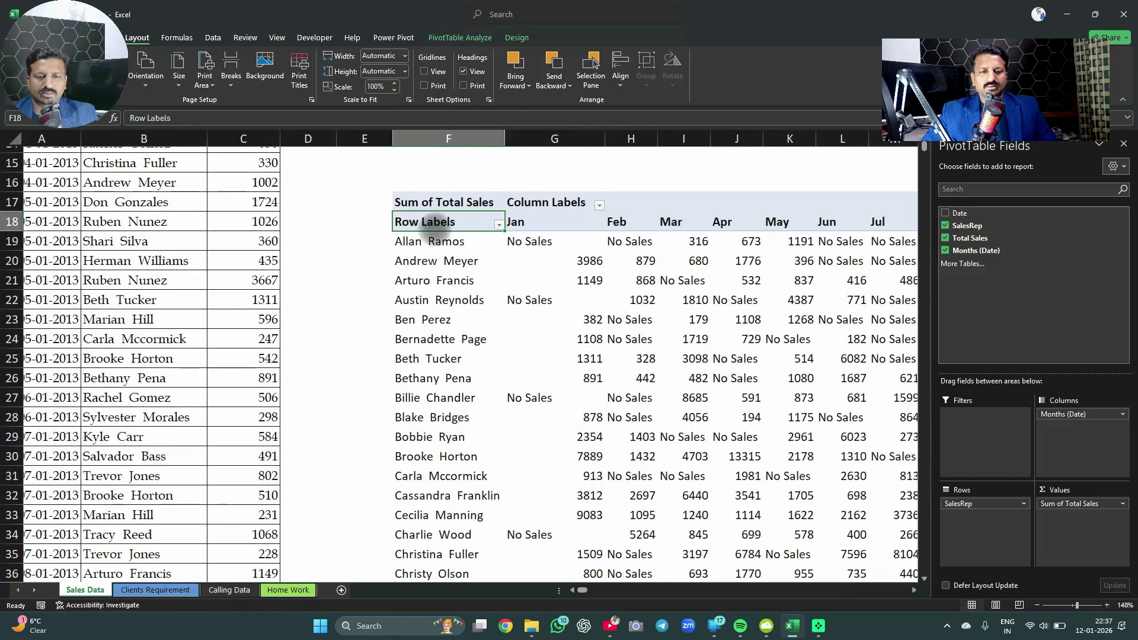
{"action": "key", "text": "ctrl+shift+End"}
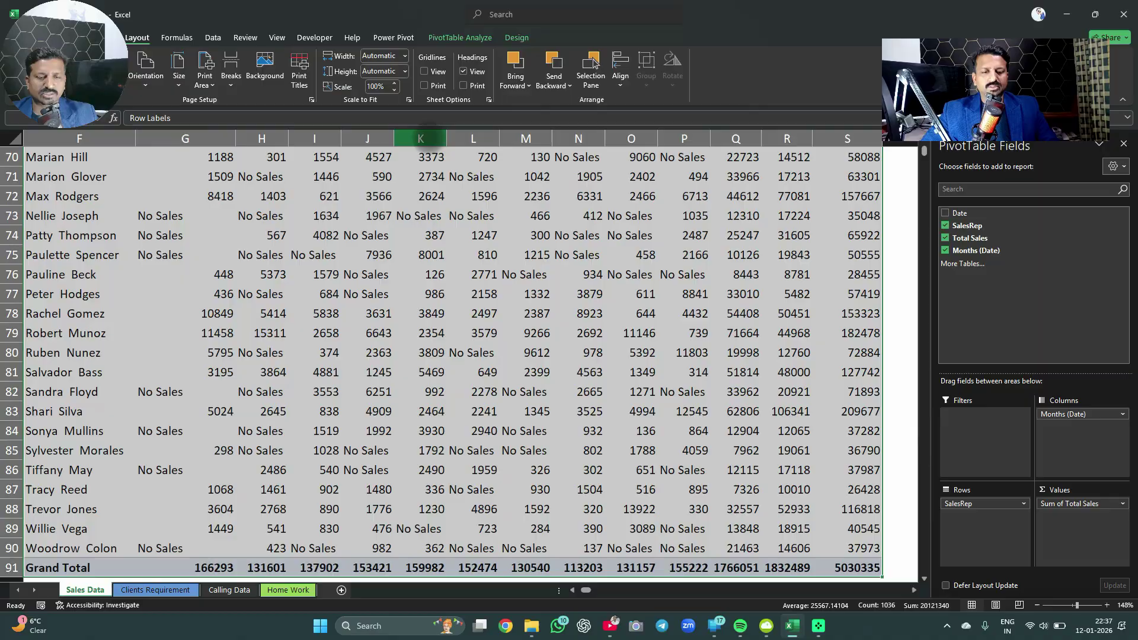
{"action": "scroll", "coordinate": [428, 138], "scroll_direction": "up", "scroll_amount": 20}
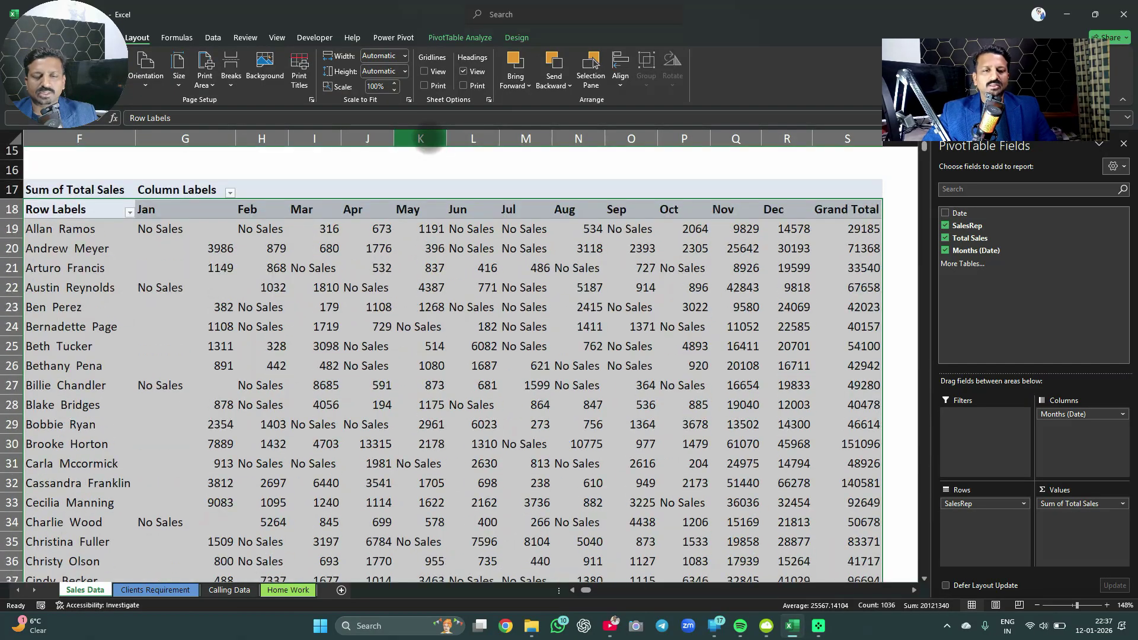
{"action": "scroll", "coordinate": [428, 138], "scroll_direction": "left", "scroll_amount": 2}
{"action": "scroll", "coordinate": [427, 137], "scroll_direction": "right", "scroll_amount": 15}
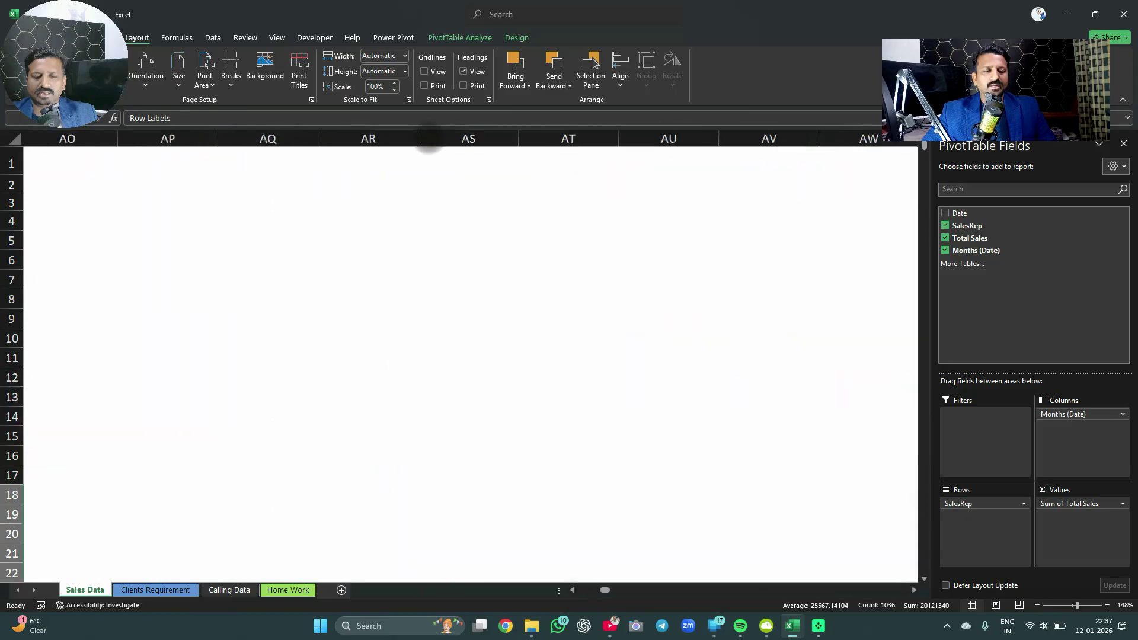
{"action": "scroll", "coordinate": [428, 137], "scroll_direction": "left", "scroll_amount": 15}
{"action": "scroll", "coordinate": [569, 267], "scroll_direction": "down", "scroll_amount": 2}
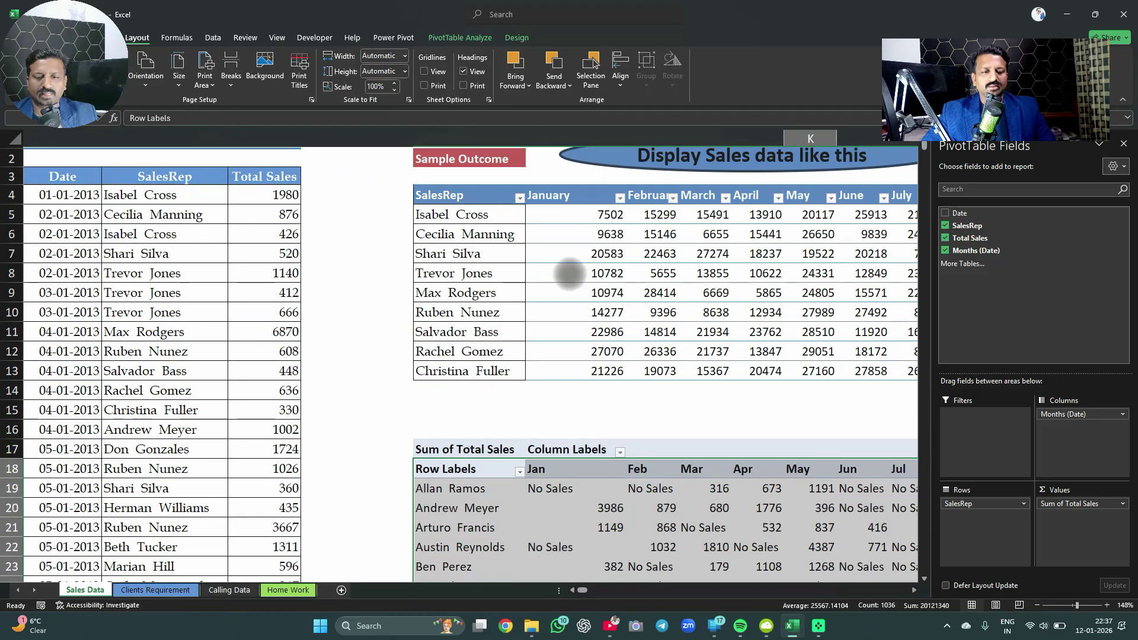
{"action": "left_click", "coordinate": [567, 378]}
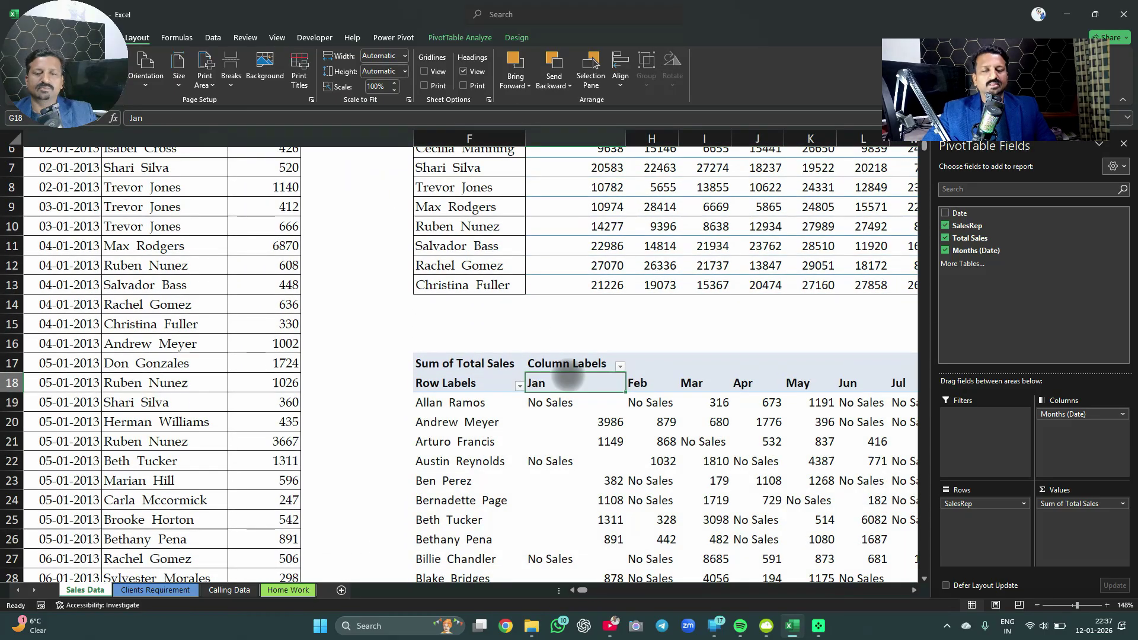
{"action": "scroll", "coordinate": [567, 376], "scroll_direction": "down", "scroll_amount": 1}
{"action": "left_click", "coordinate": [566, 386]}
{"action": "scroll", "coordinate": [557, 388], "scroll_direction": "down", "scroll_amount": 2}
{"action": "scroll", "coordinate": [557, 388], "scroll_direction": "right", "scroll_amount": 2}
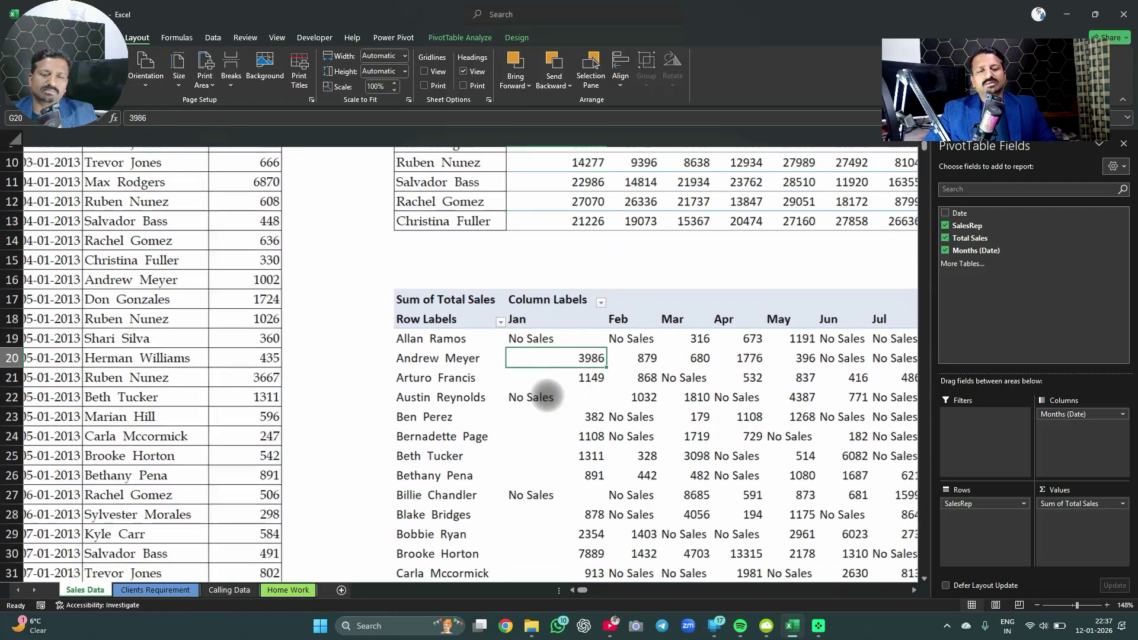
{"action": "left_click", "coordinate": [456, 271]}
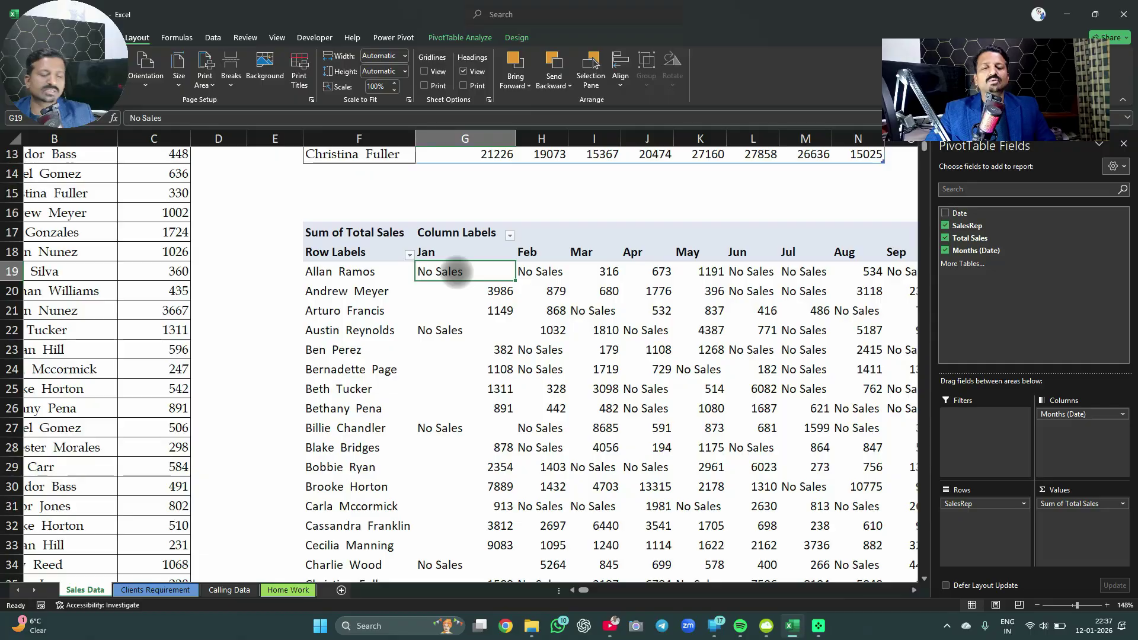
{"action": "key", "text": "ctrl+a"}
{"action": "scroll", "coordinate": [456, 271], "scroll_direction": "right", "scroll_amount": 1}
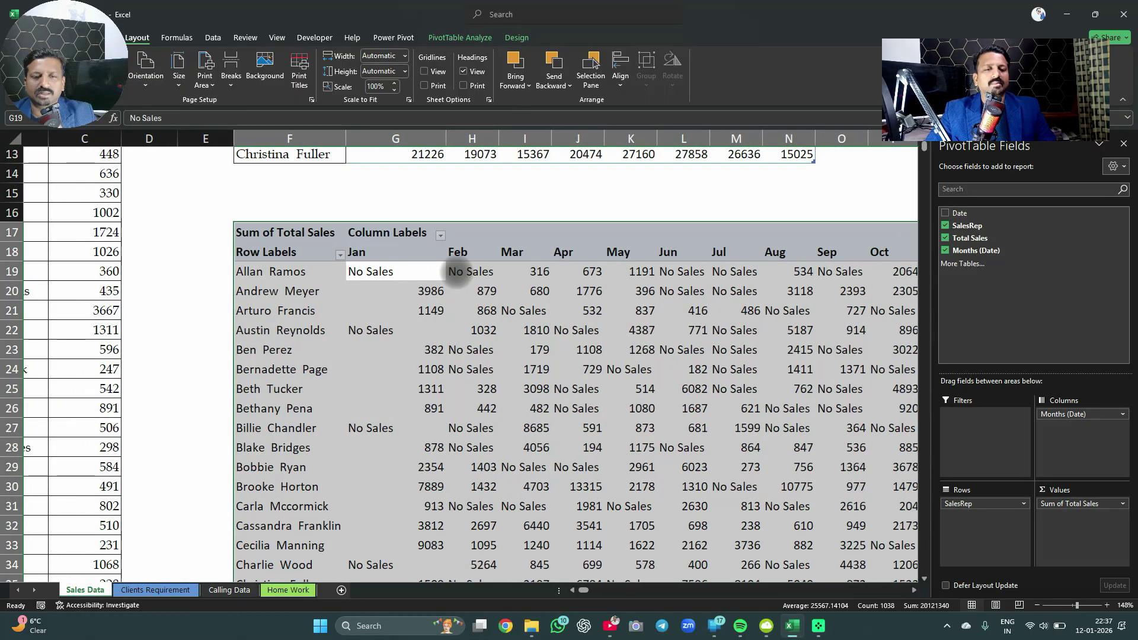
{"action": "left_click", "coordinate": [212, 38]}
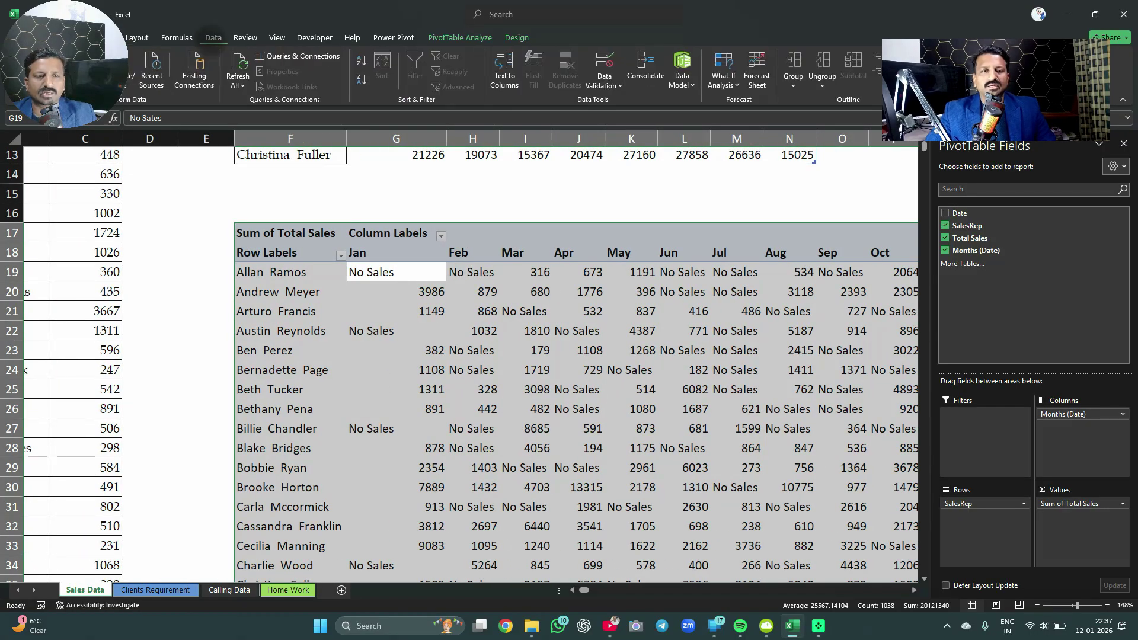
{"action": "left_click", "coordinate": [123, 37]}
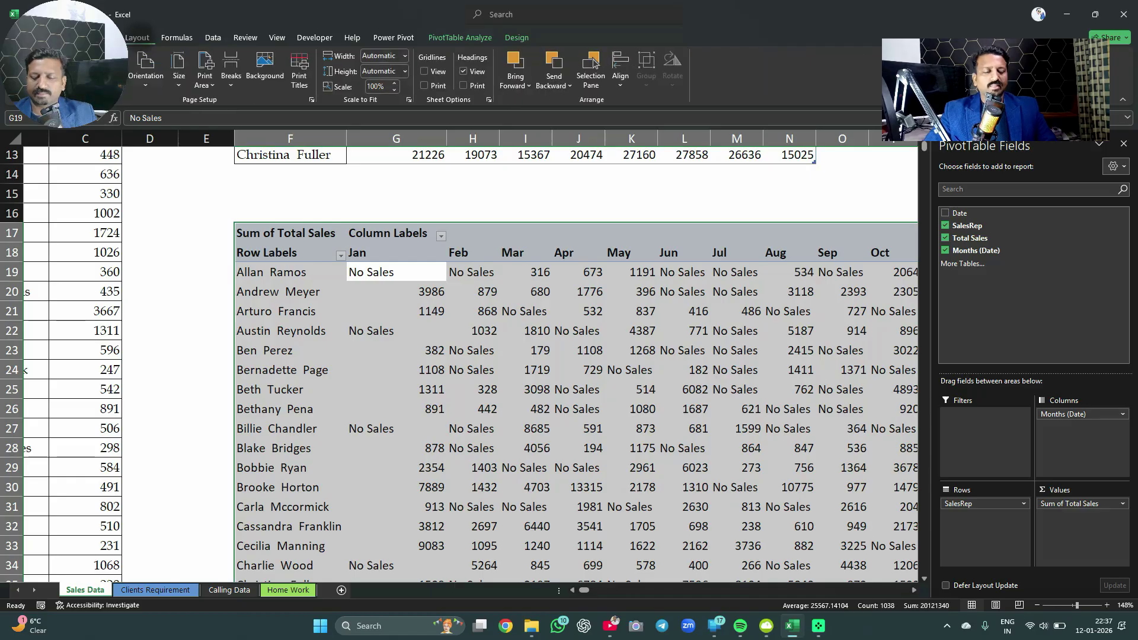
{"action": "key", "text": "shift+Up"}
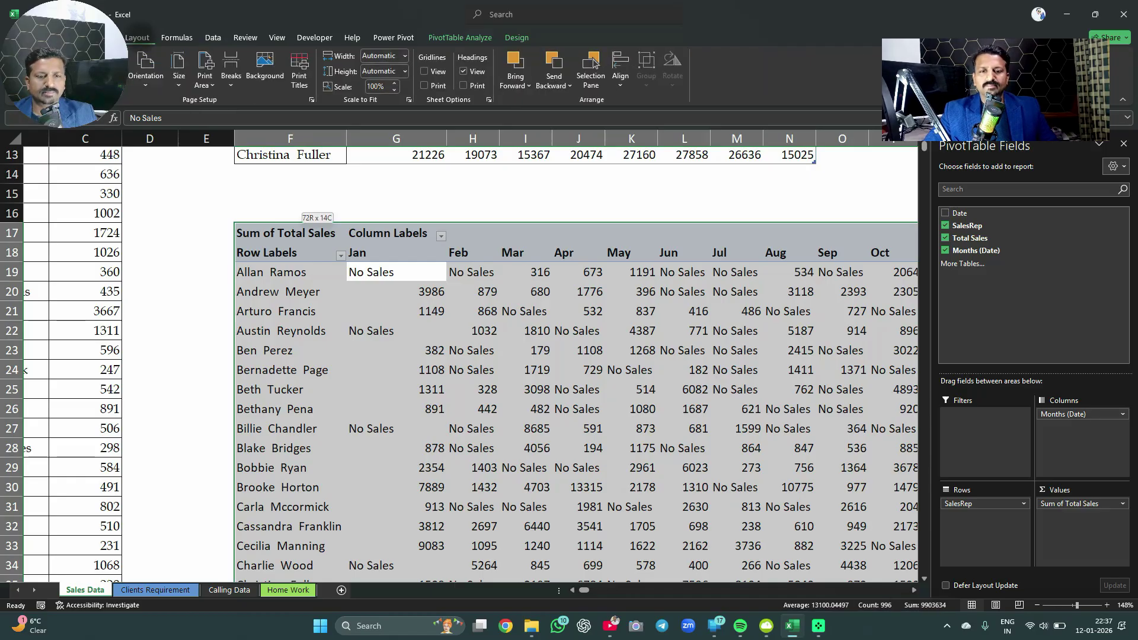
{"action": "key", "text": "Up"}
{"action": "key", "text": "Up"}
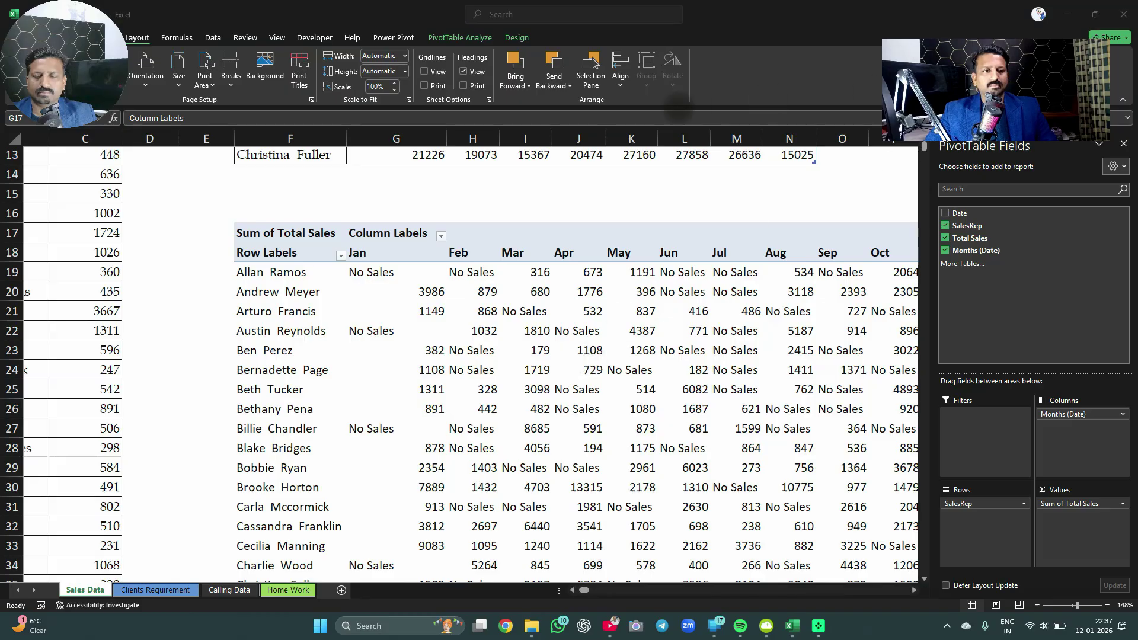
Apply borders to all cells of the whole PivotTable, including its headers and Grand Total
{"action": "left_click_drag", "start_coordinate": [380, 15], "coordinate": [670, 59]}
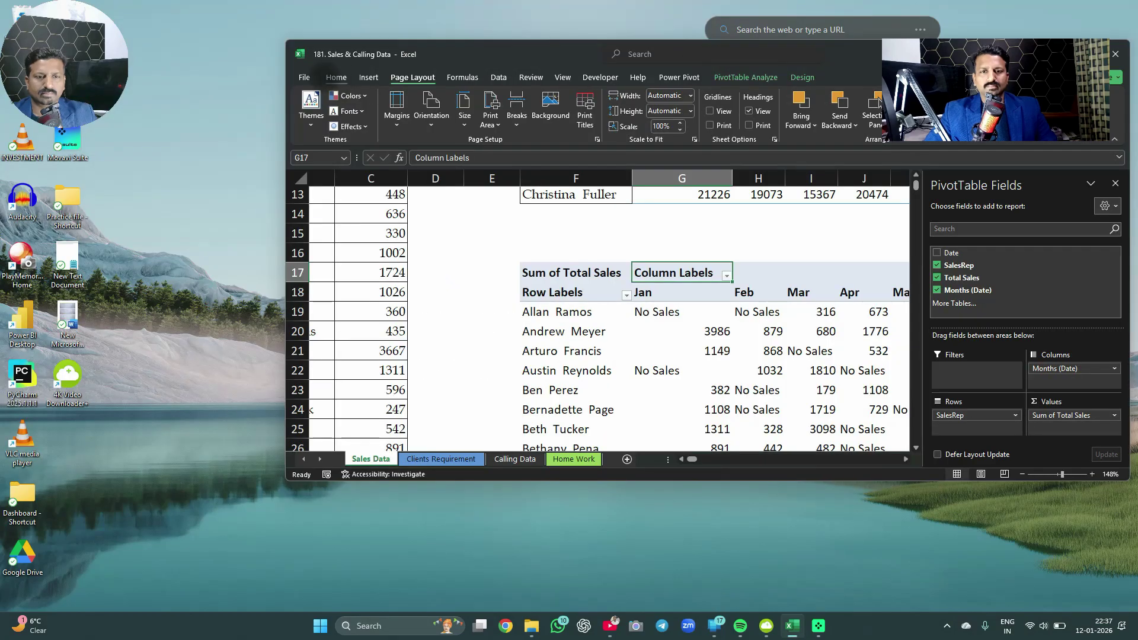
{"action": "left_click", "coordinate": [336, 77]}
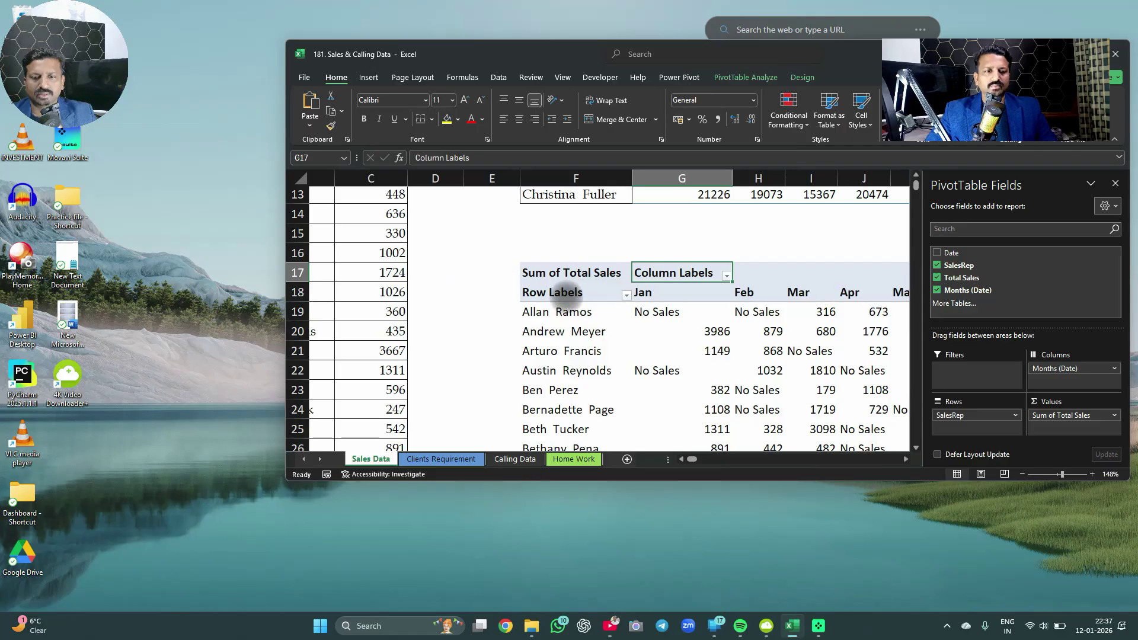
{"action": "left_click", "coordinate": [566, 293]}
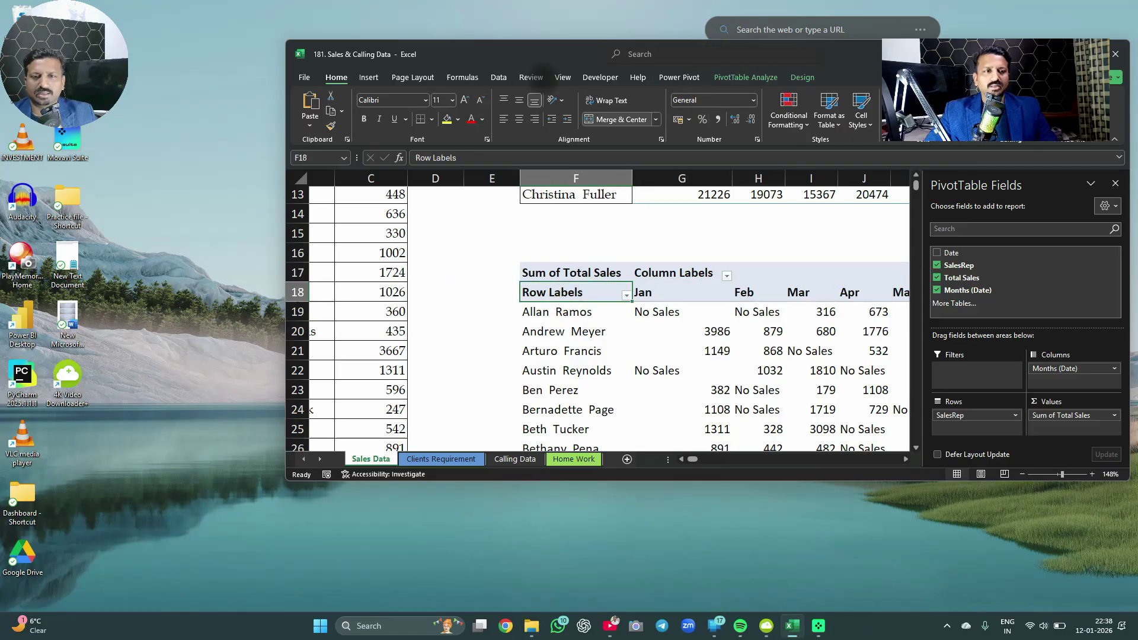
{"action": "double_click", "coordinate": [506, 48]}
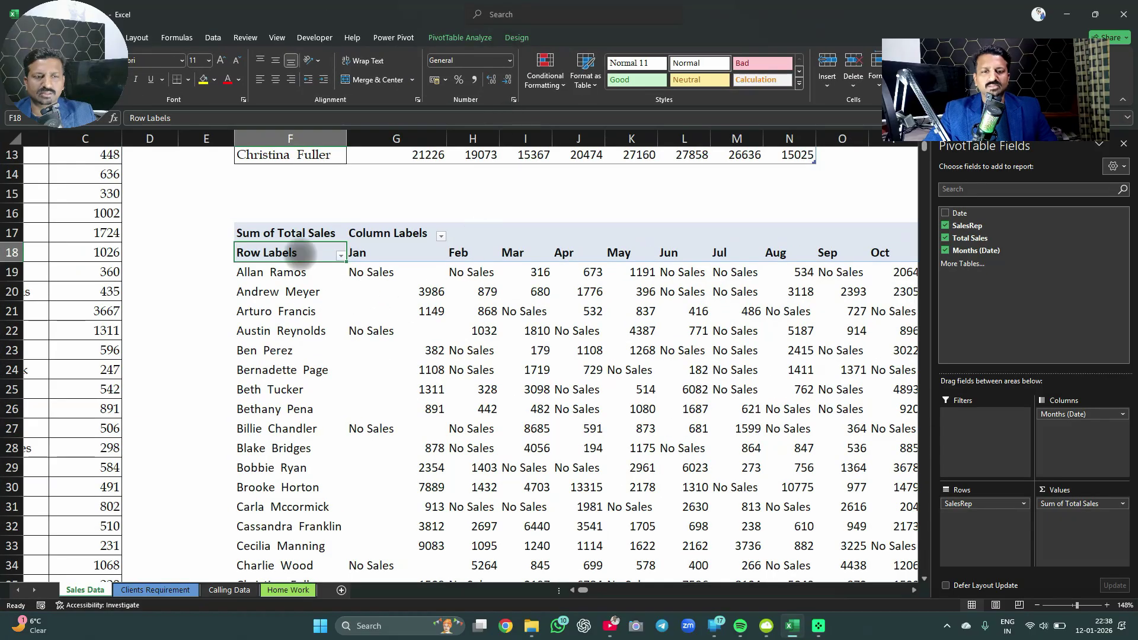
{"action": "key", "text": "ctrl+a"}
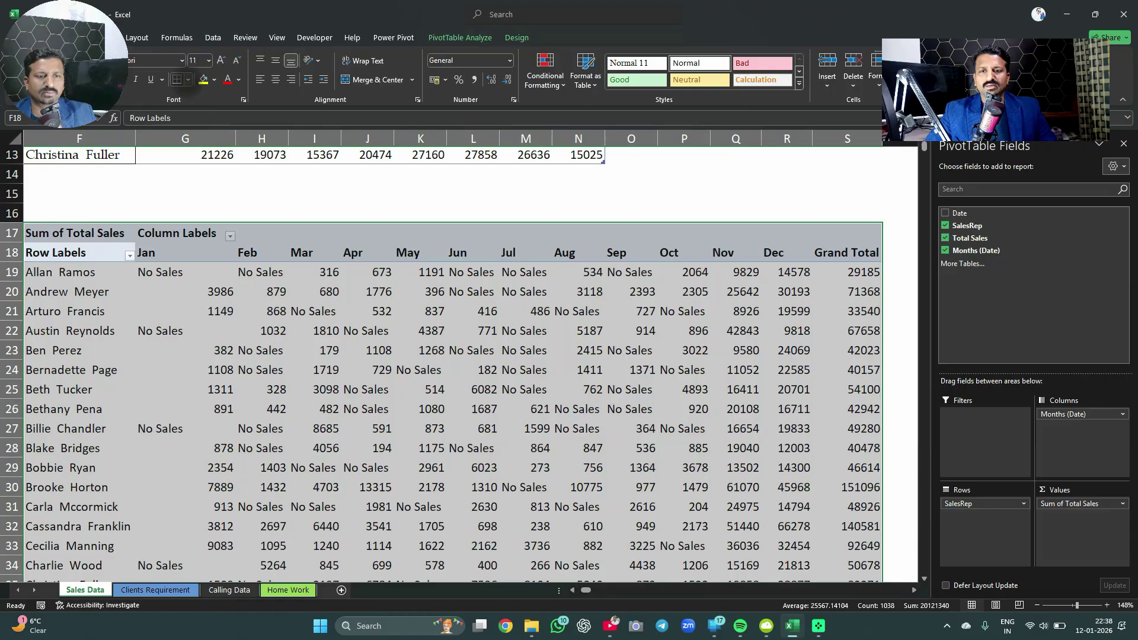
{"action": "left_click", "coordinate": [187, 79]}
{"action": "left_click", "coordinate": [196, 196]}
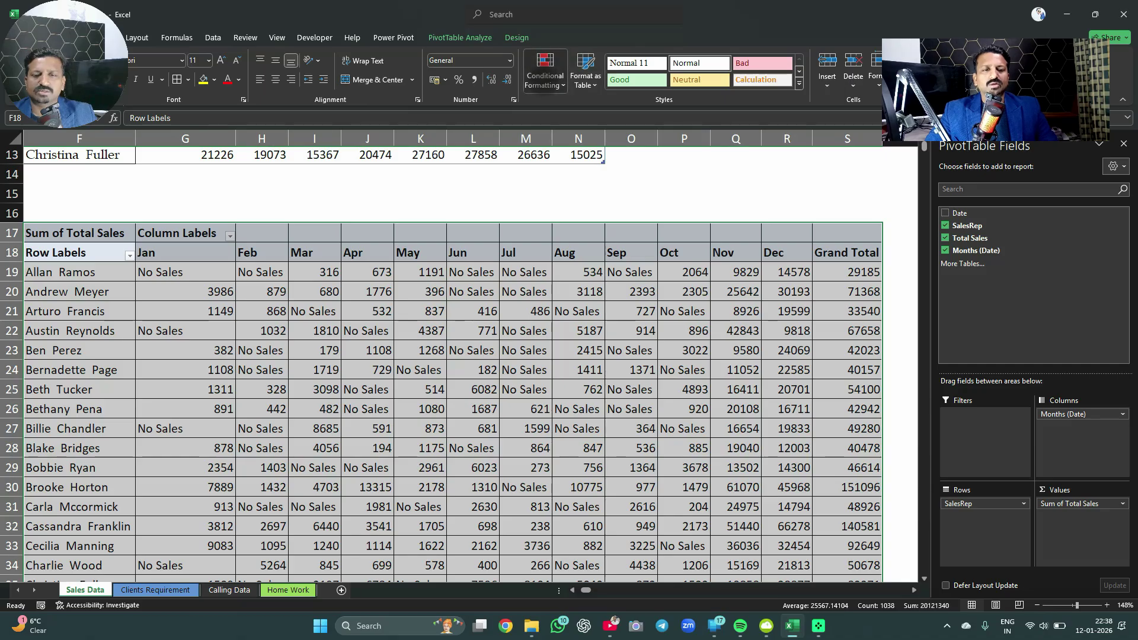
Create a conditional formatting rule for the PivotTable that targets only cells whose value is equal to No Sales
{"action": "left_click", "coordinate": [545, 75]}
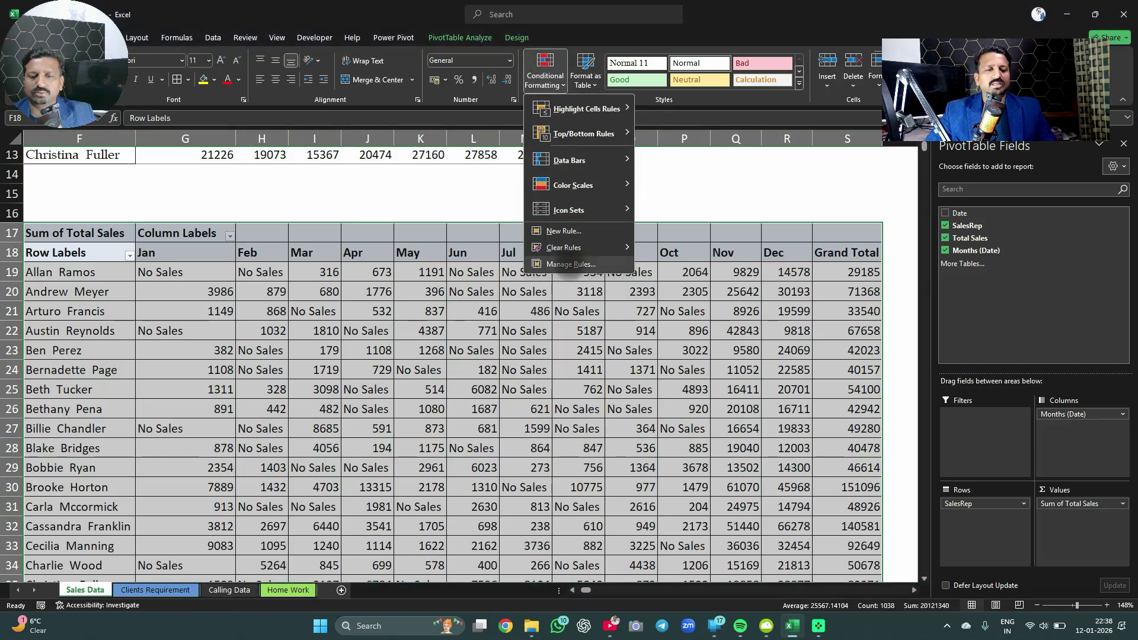
{"action": "left_click", "coordinate": [563, 230]}
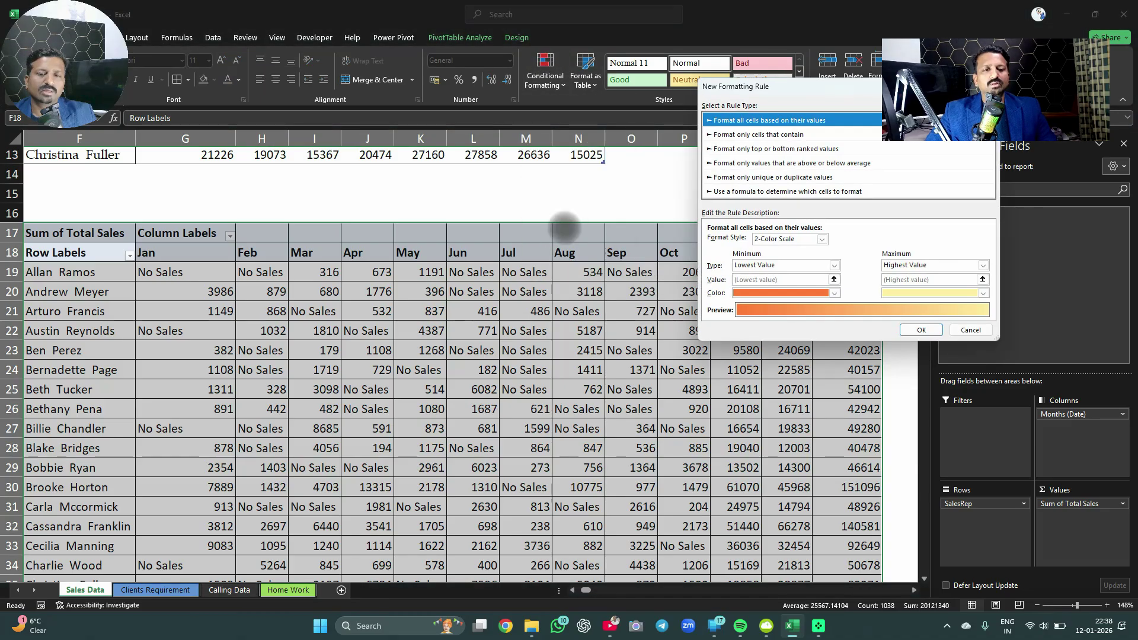
{"action": "left_click", "coordinate": [754, 134]}
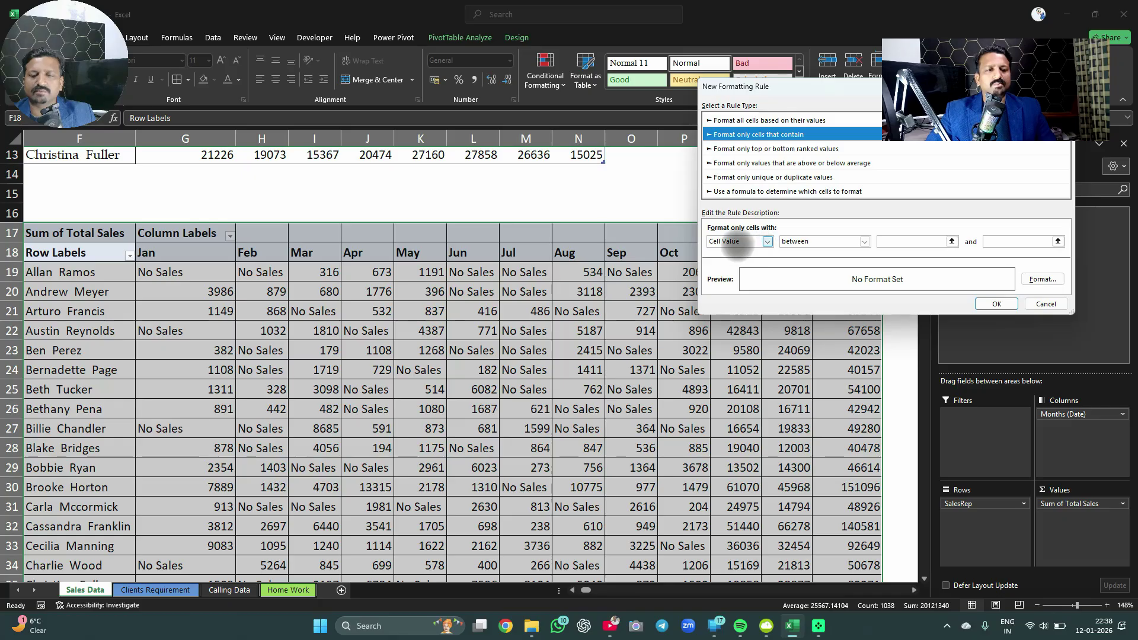
{"action": "left_click", "coordinate": [817, 241]}
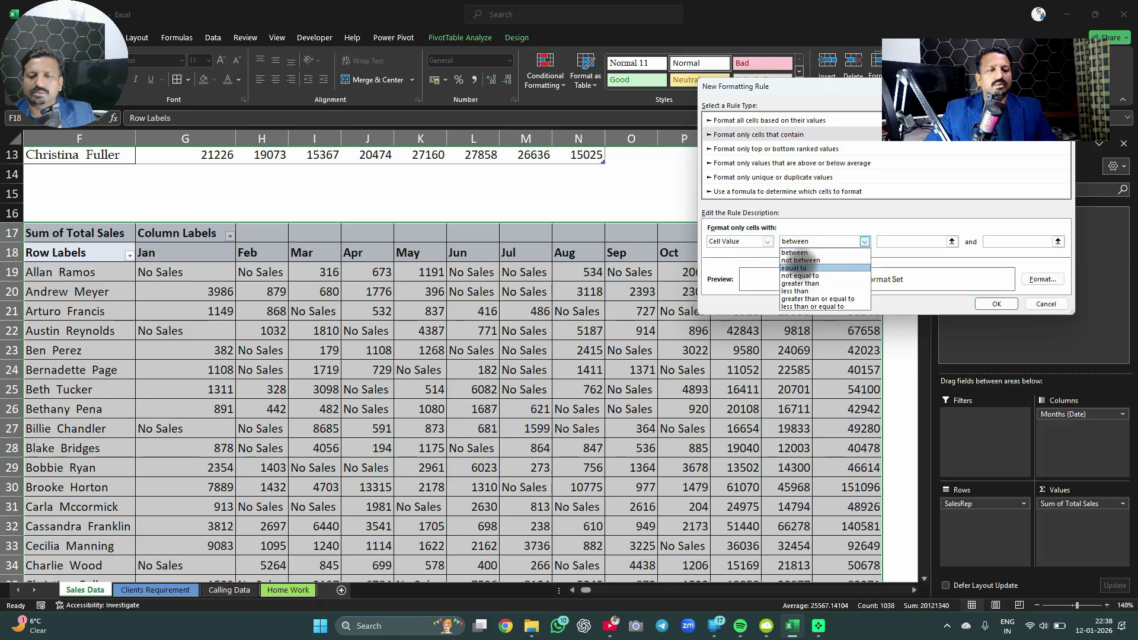
{"action": "left_click", "coordinate": [794, 267]}
{"action": "left_click", "coordinate": [913, 241]}
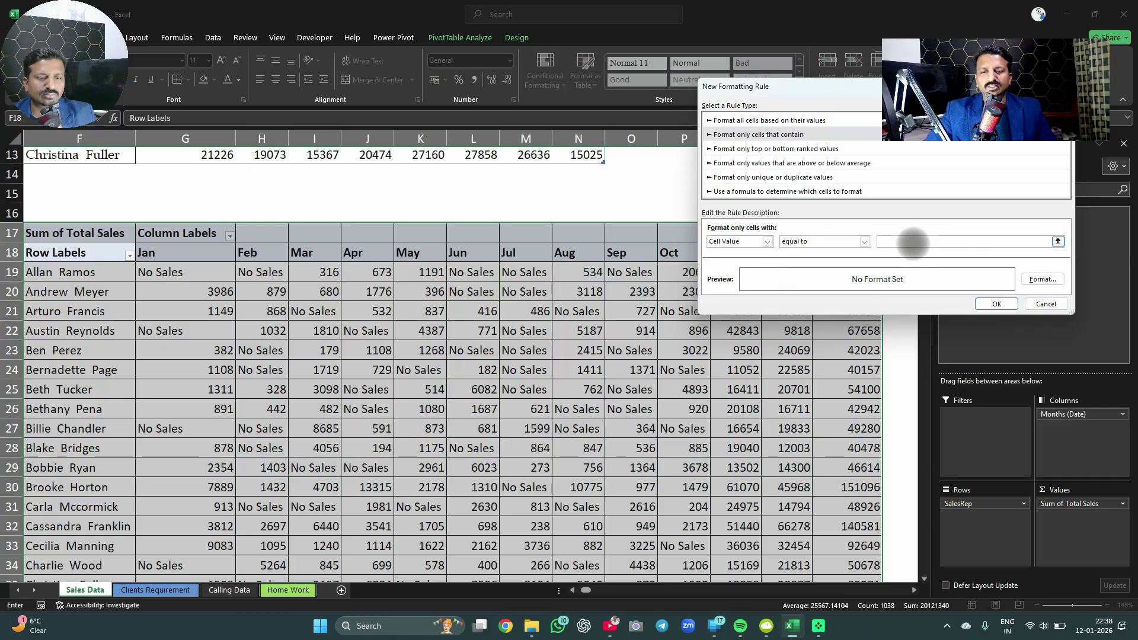
{"action": "type", "text": "No Sales"}
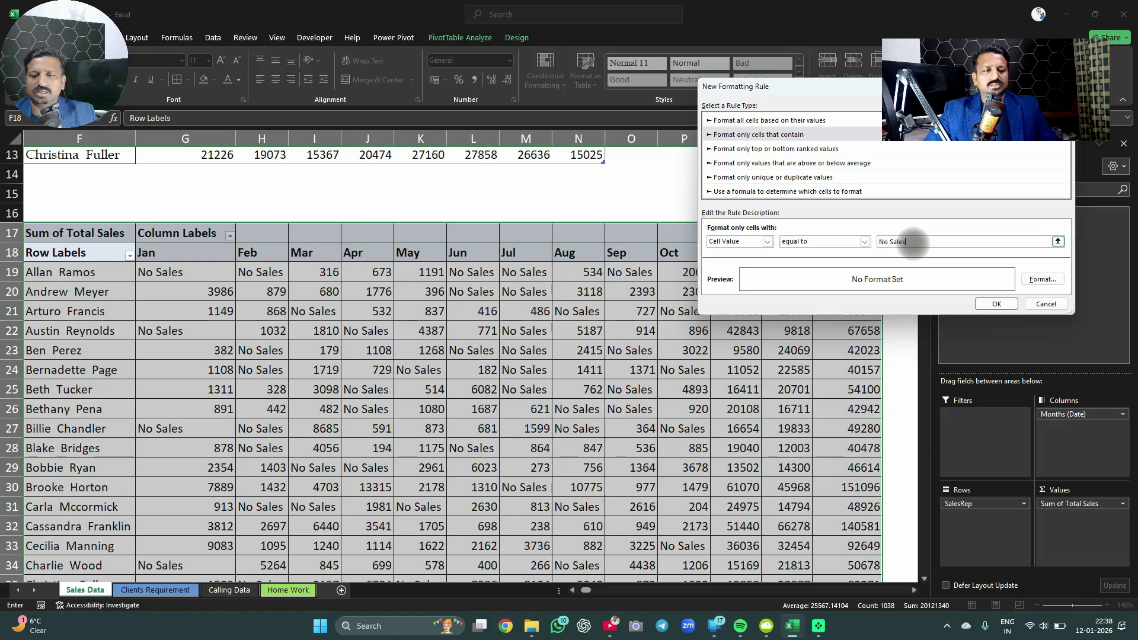
Give the No Sales rule a red background fill and apply it to the PivotTable
{"action": "left_click", "coordinate": [1042, 279]}
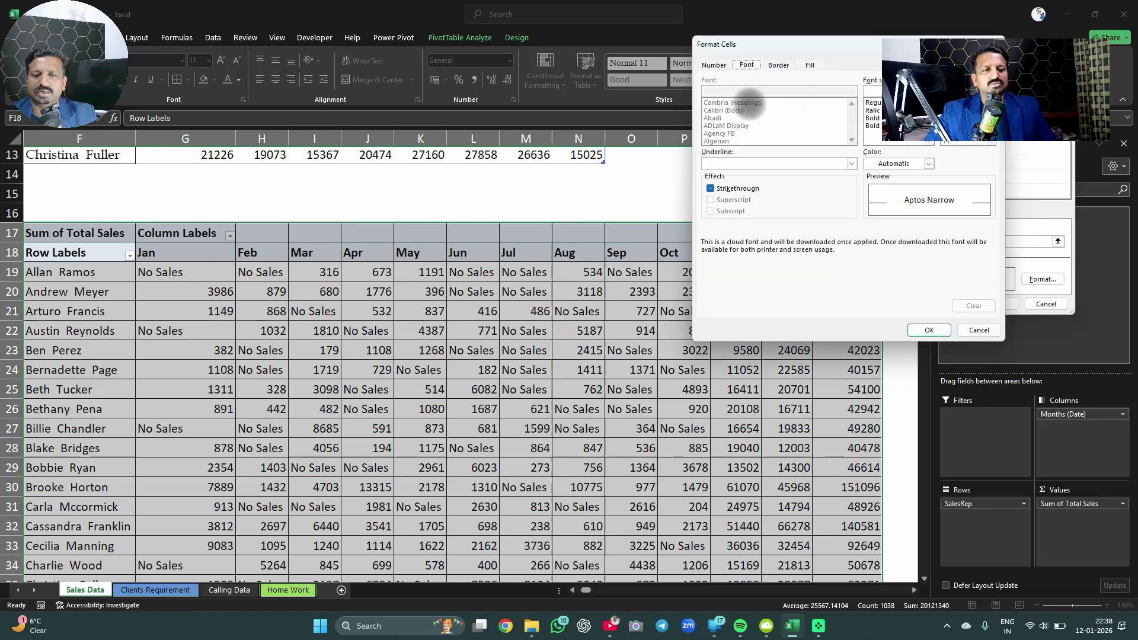
{"action": "left_click", "coordinate": [807, 66]}
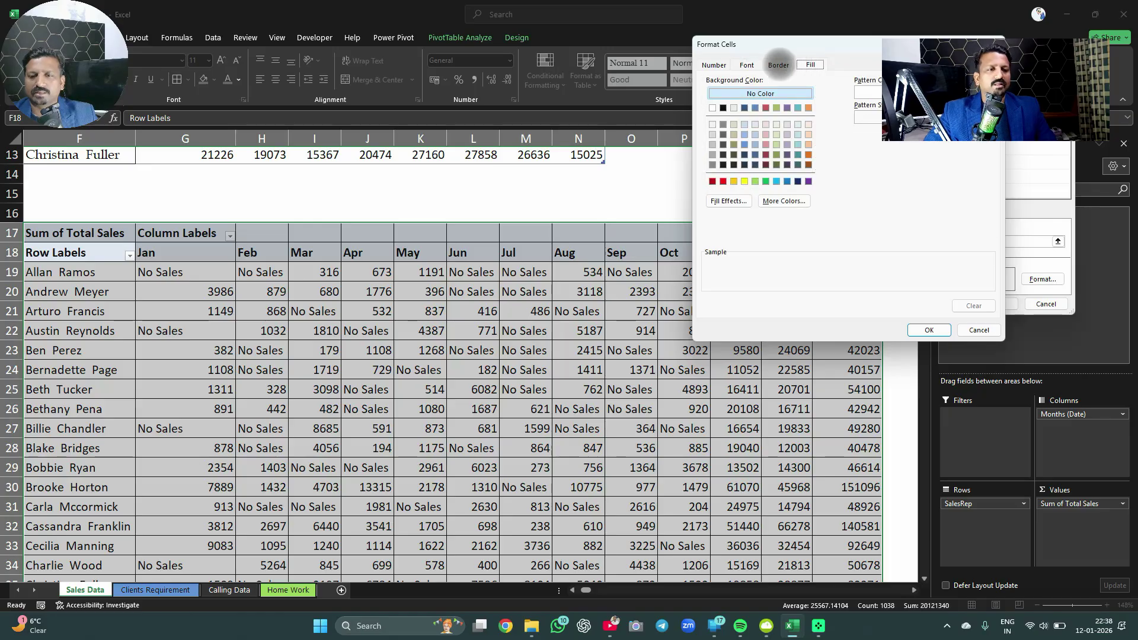
{"action": "left_click", "coordinate": [778, 65]}
{"action": "left_click", "coordinate": [809, 64]}
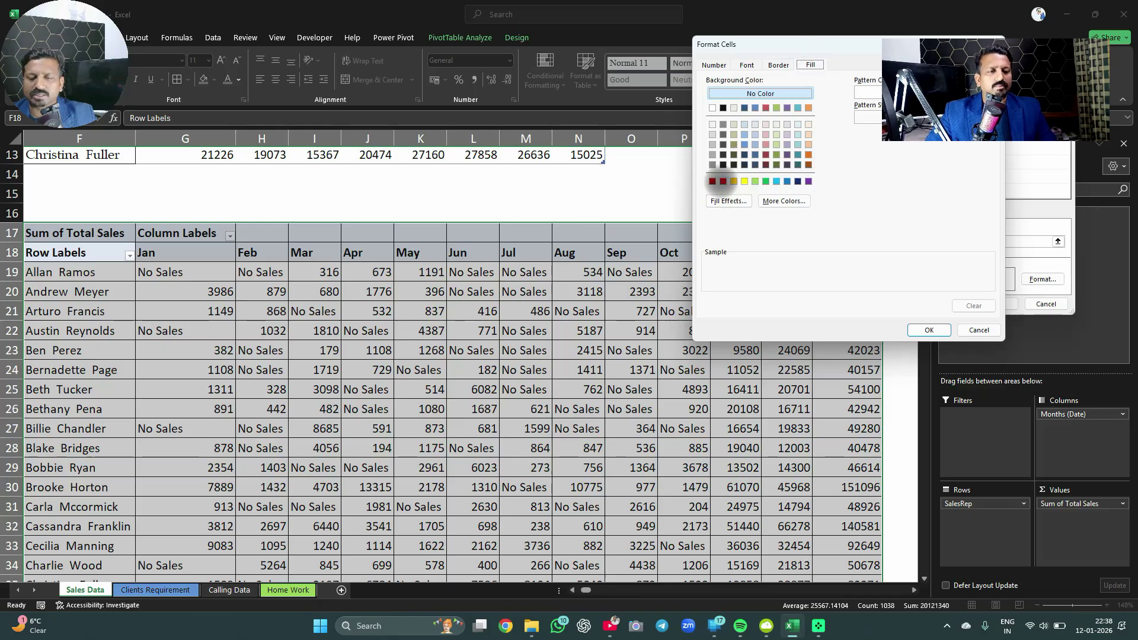
{"action": "left_click", "coordinate": [723, 181]}
{"action": "left_click", "coordinate": [929, 330]}
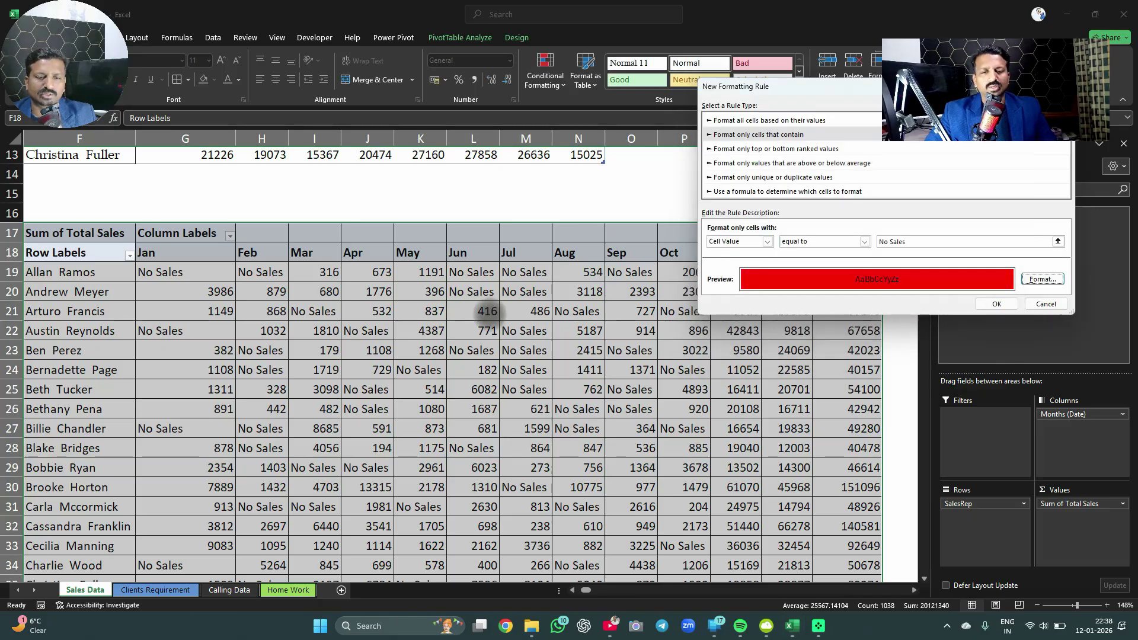
{"action": "left_click", "coordinate": [995, 303]}
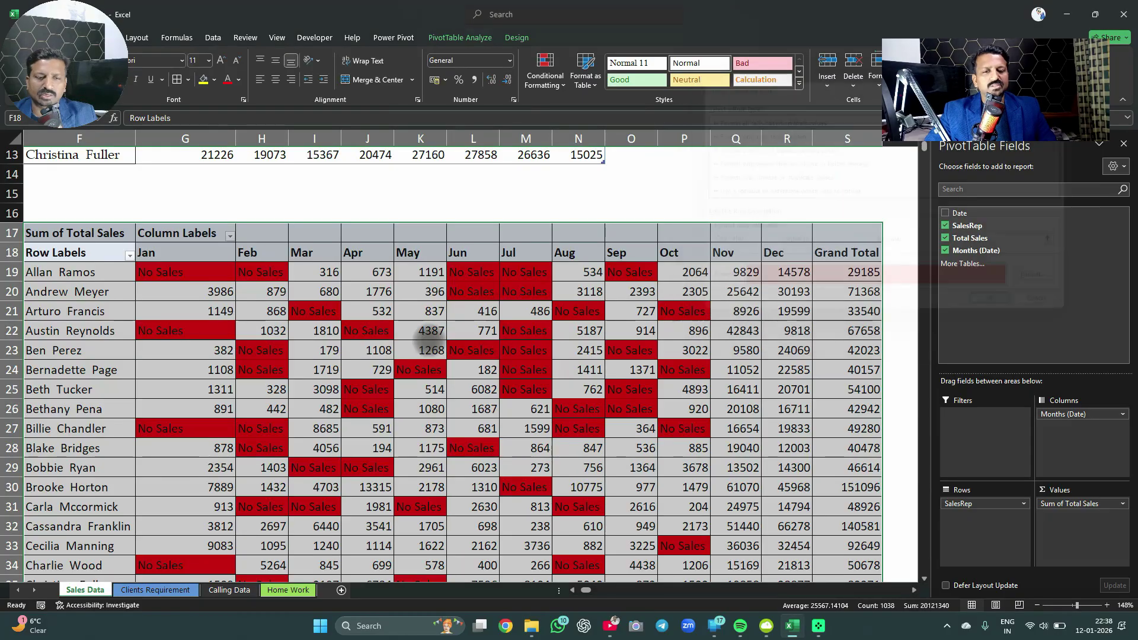
Examine the highlighted No Sales cells throughout the PivotTable, from the month headers to the Grand Total row
{"action": "scroll", "coordinate": [480, 344], "scroll_direction": "down", "scroll_amount": 9}
{"action": "scroll", "coordinate": [477, 354], "scroll_direction": "down", "scroll_amount": 6}
{"action": "scroll", "coordinate": [480, 358], "scroll_direction": "down", "scroll_amount": 2}
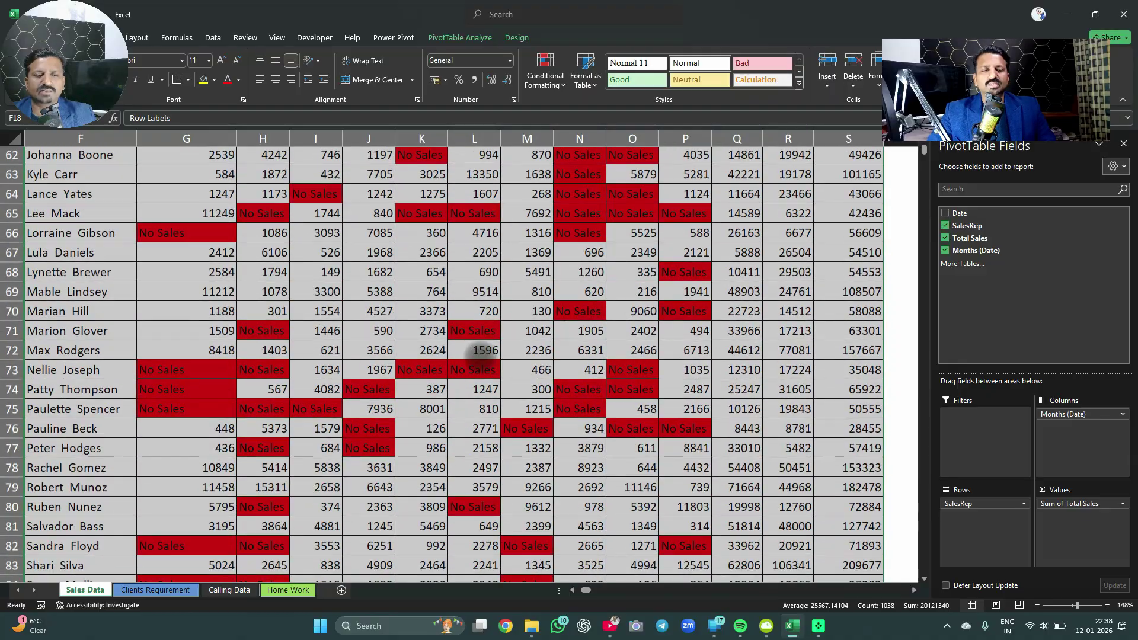
{"action": "scroll", "coordinate": [480, 359], "scroll_direction": "up", "scroll_amount": 20}
{"action": "scroll", "coordinate": [480, 356], "scroll_direction": "down", "scroll_amount": 3}
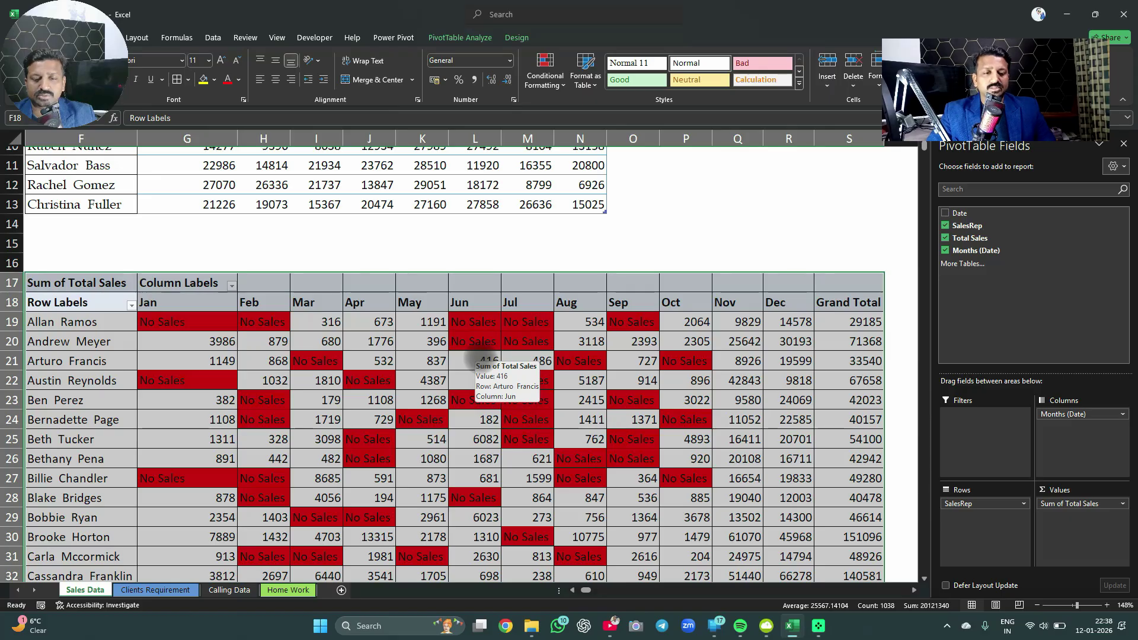
{"action": "scroll", "coordinate": [480, 359], "scroll_direction": "down", "scroll_amount": 20}
{"action": "scroll", "coordinate": [480, 356], "scroll_direction": "up", "scroll_amount": 6}
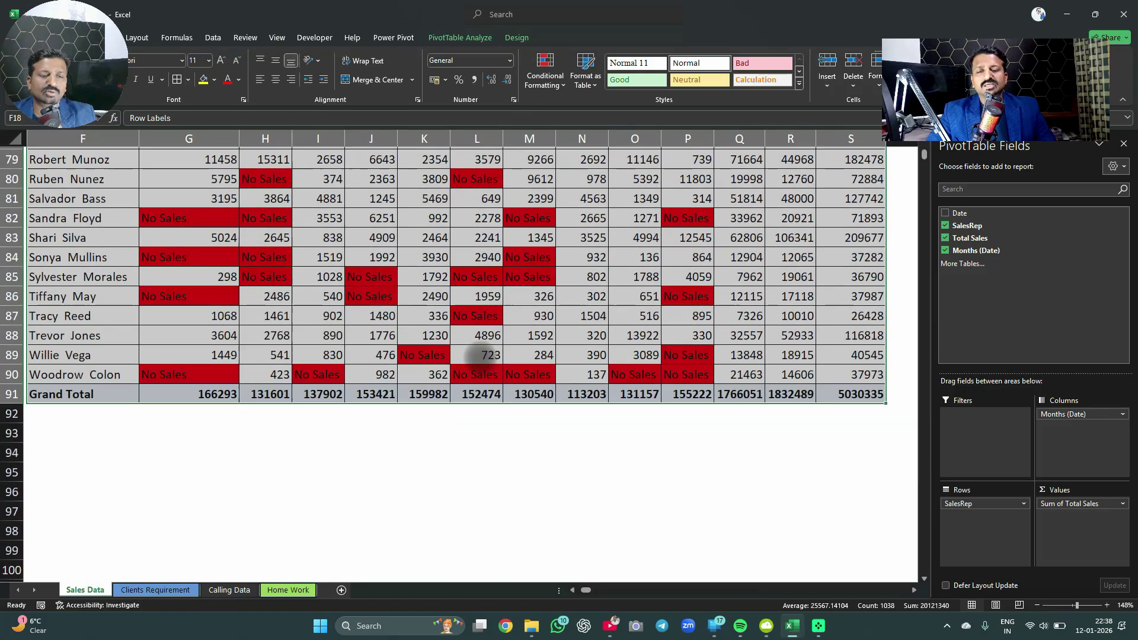
{"action": "scroll", "coordinate": [489, 354], "scroll_direction": "up", "scroll_amount": 1}
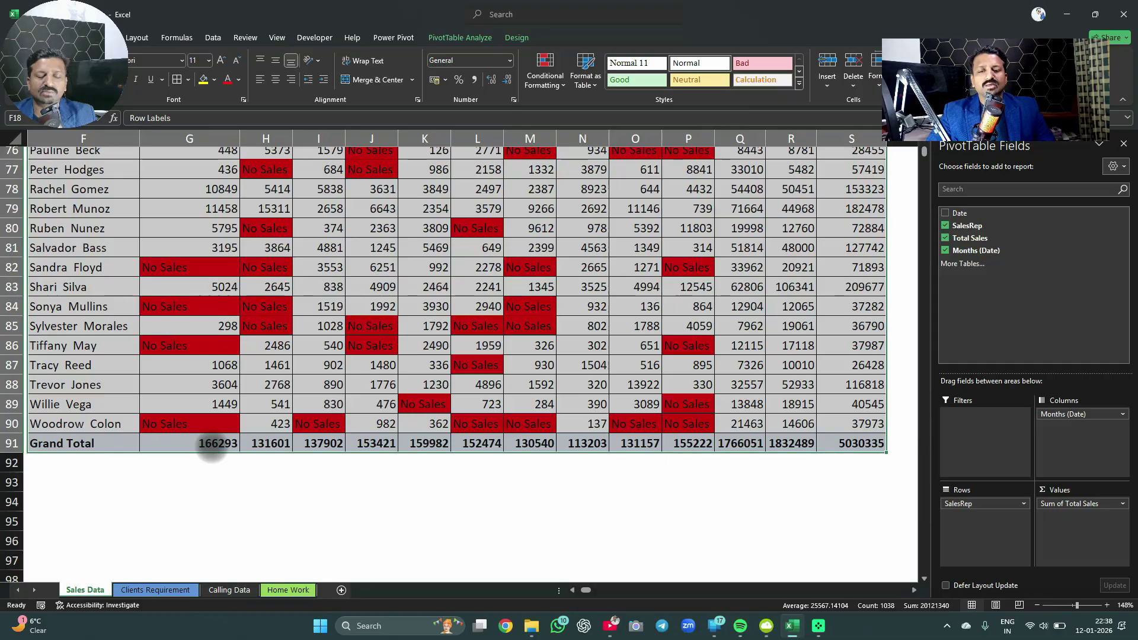
Extract the source records behind January's Grand Total to a new sheet and fit the Date column to its contents
{"action": "mouse_move", "coordinate": [211, 446]}
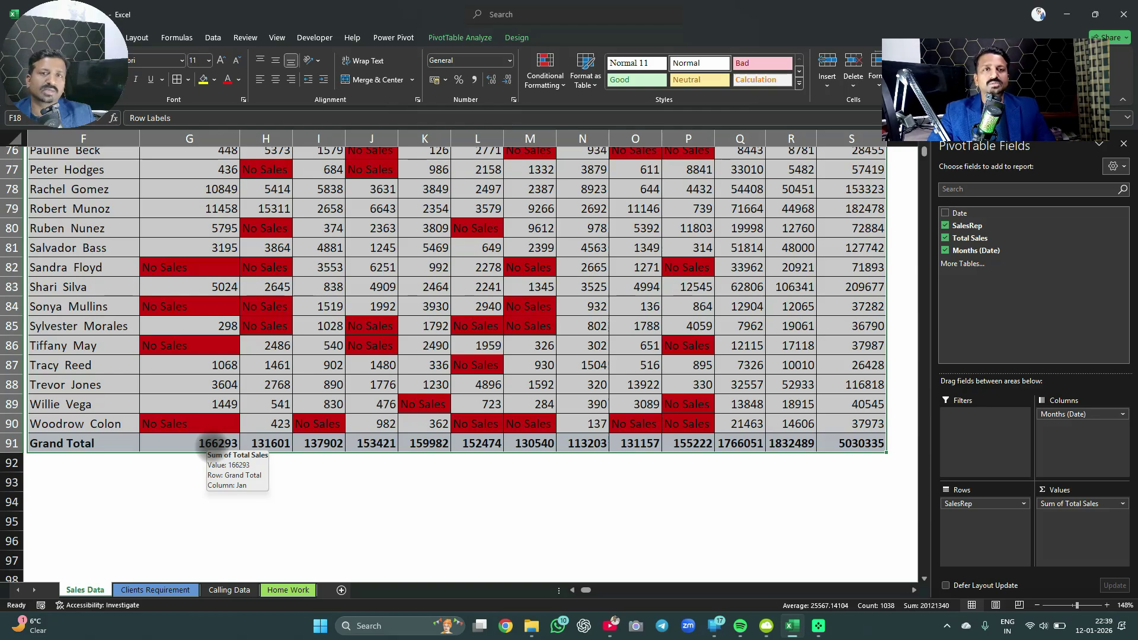
{"action": "double_click", "coordinate": [212, 446]}
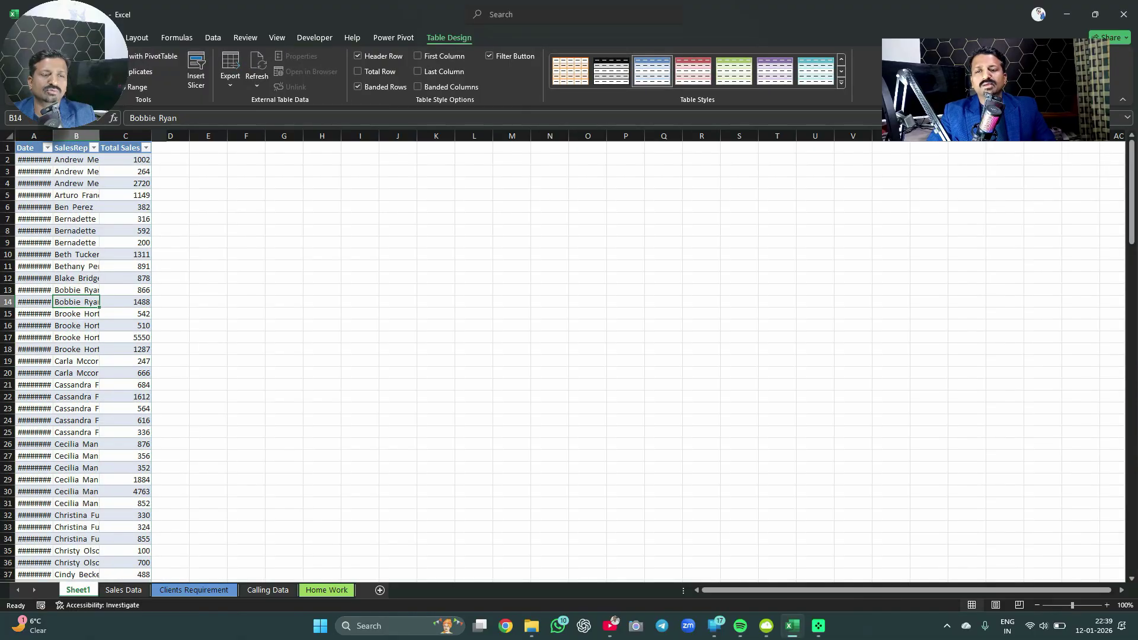
{"action": "double_click", "coordinate": [53, 136]}
{"action": "left_click", "coordinate": [77, 207]}
{"action": "left_click", "coordinate": [34, 171]}
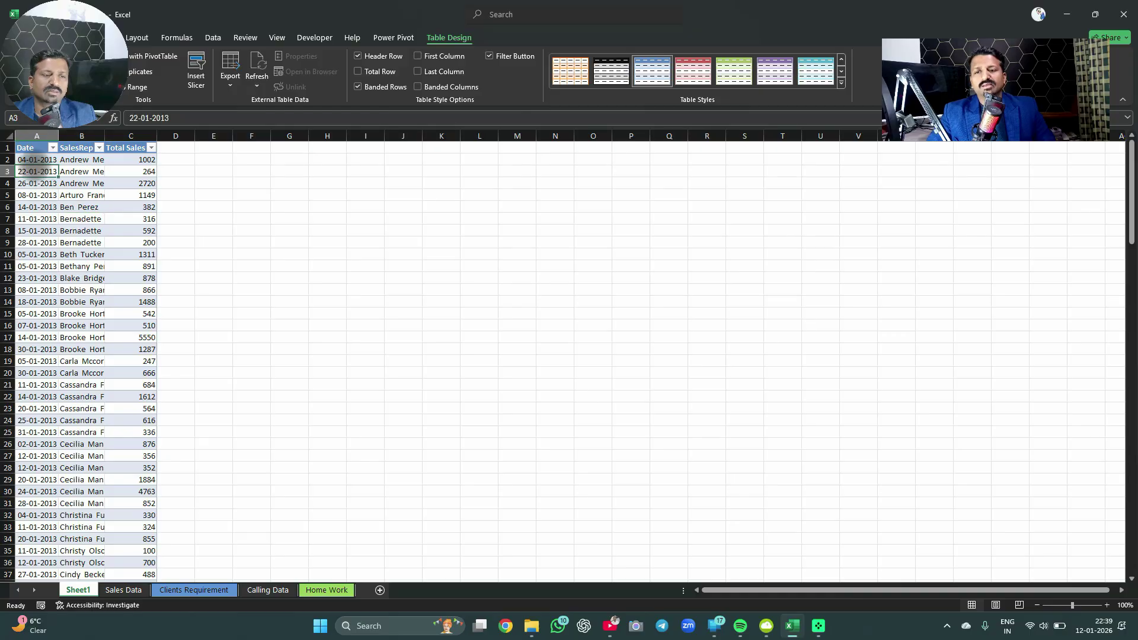
Enlarge the extracted January records for reading and fit the SalesRep column to the full names
{"action": "key", "text": "Down"}
{"action": "key", "text": "Down"}
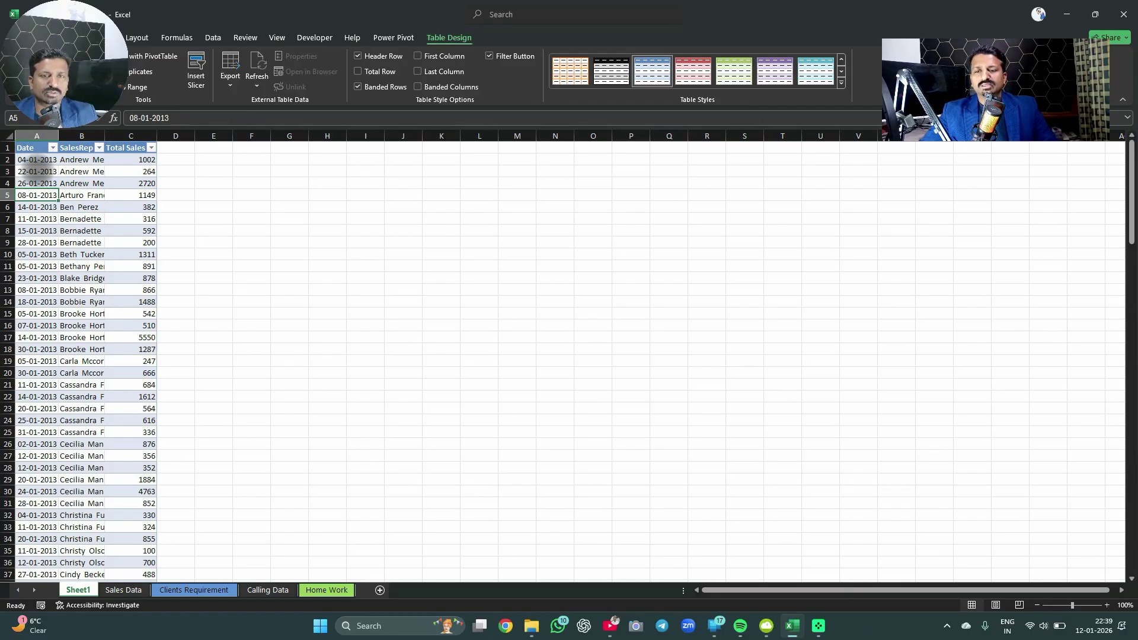
{"action": "scroll", "coordinate": [36, 161], "scroll_direction": "up", "scroll_amount": 9, "text": "ctrl"}
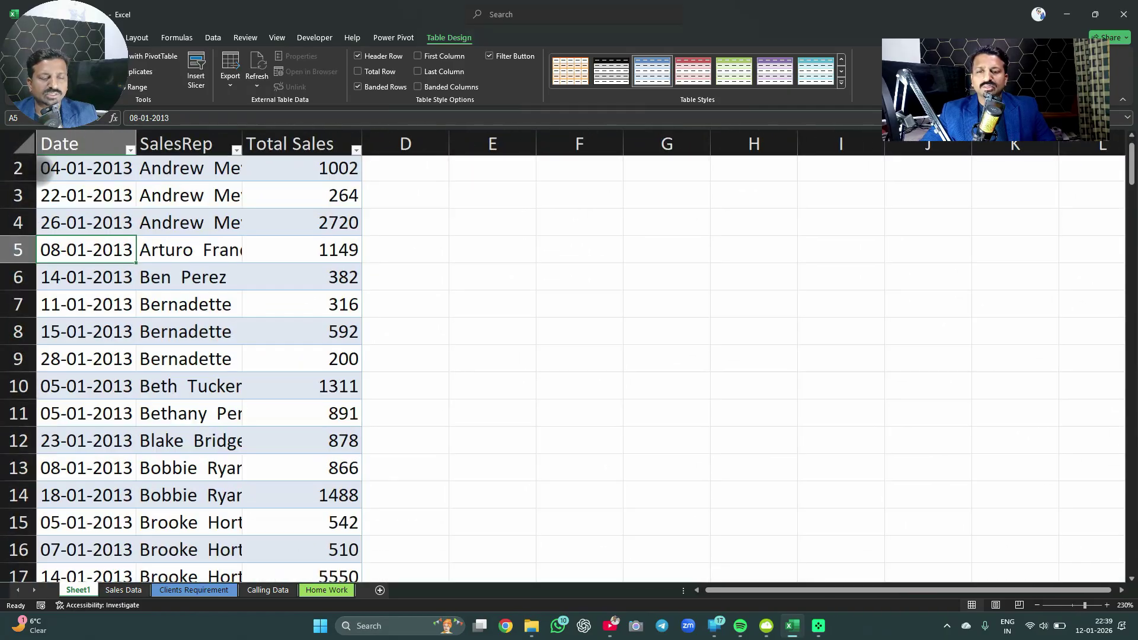
{"action": "scroll", "coordinate": [157, 175], "scroll_direction": "up", "scroll_amount": 1}
{"action": "left_click", "coordinate": [89, 196]}
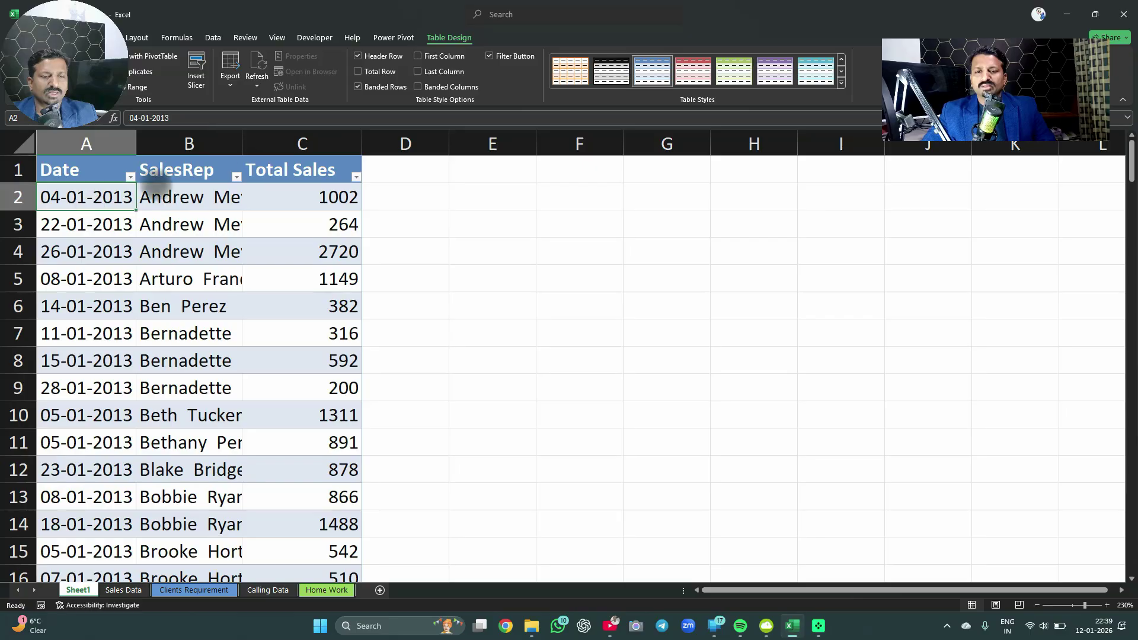
{"action": "double_click", "coordinate": [241, 144]}
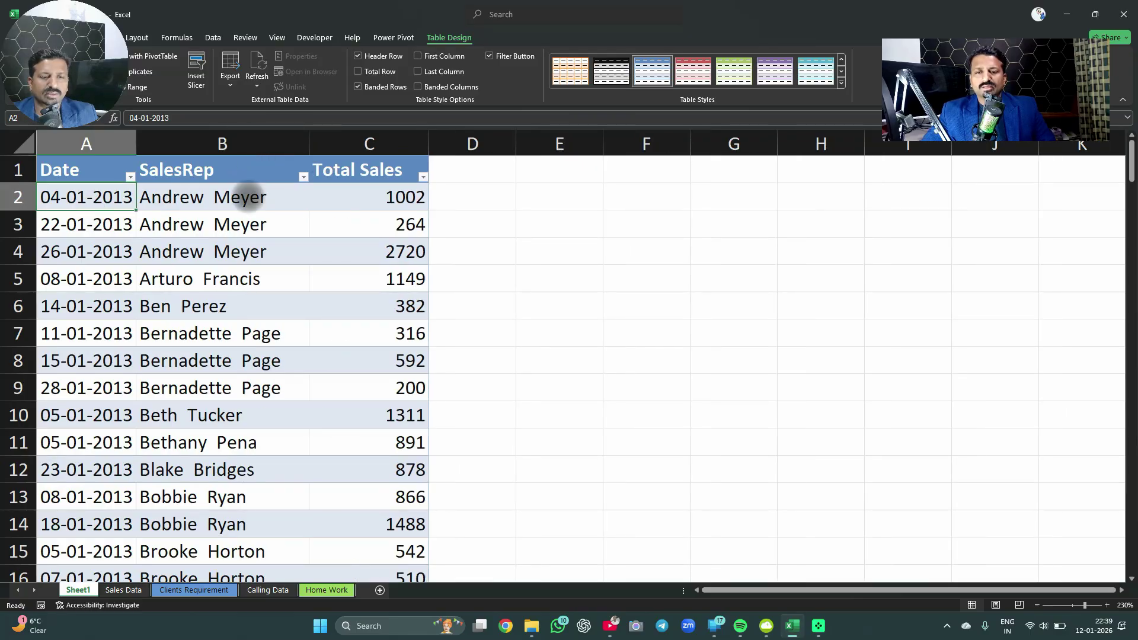
{"action": "scroll", "coordinate": [237, 329], "scroll_direction": "up", "scroll_amount": 1}
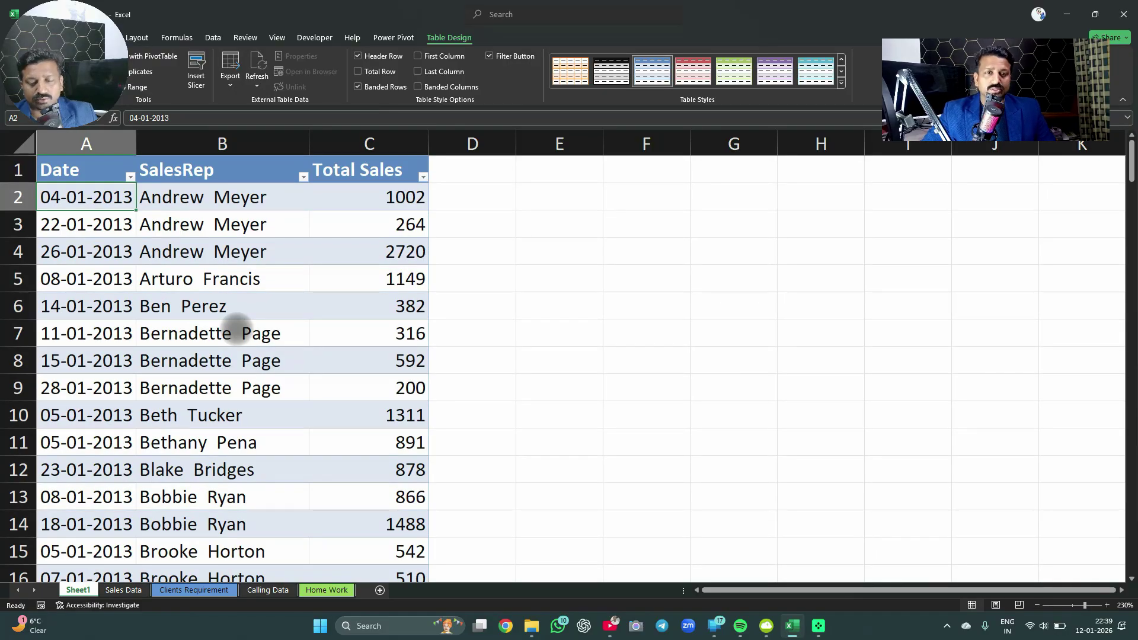